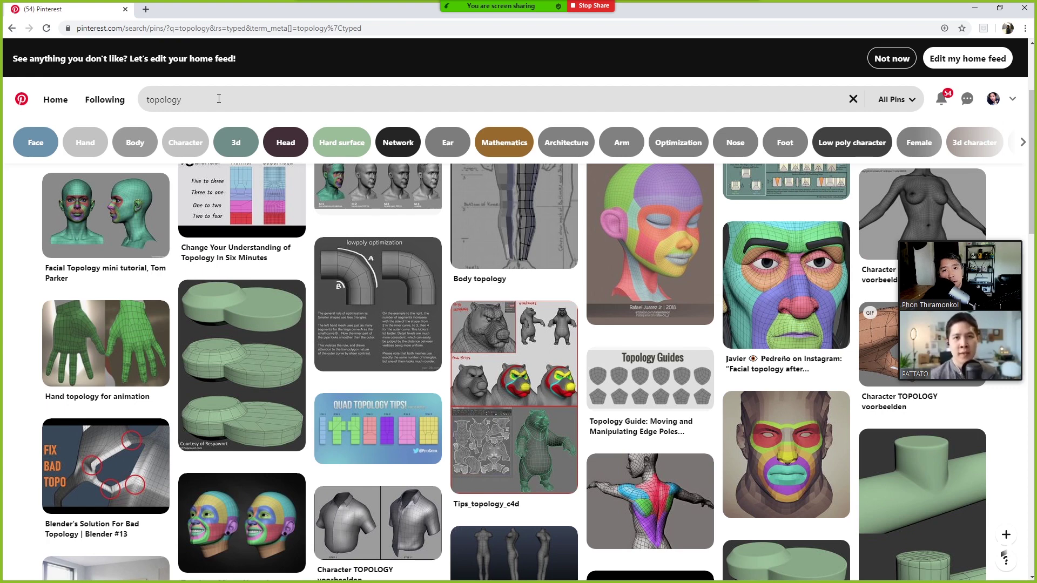
# Refine the topology search to 'topology zbrush'.
pyautogui.click(219, 98)
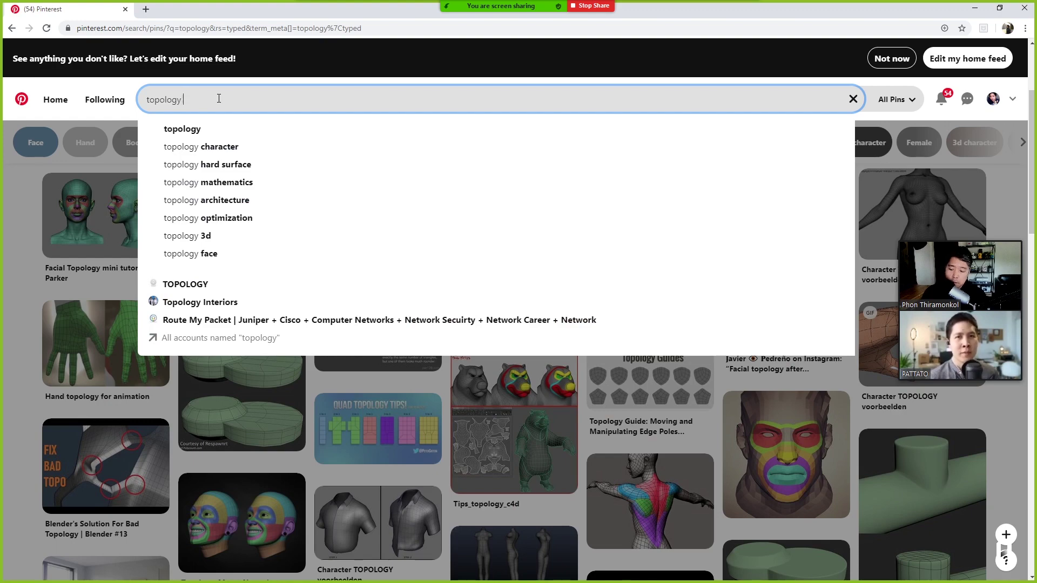
pyautogui.write('zbru')
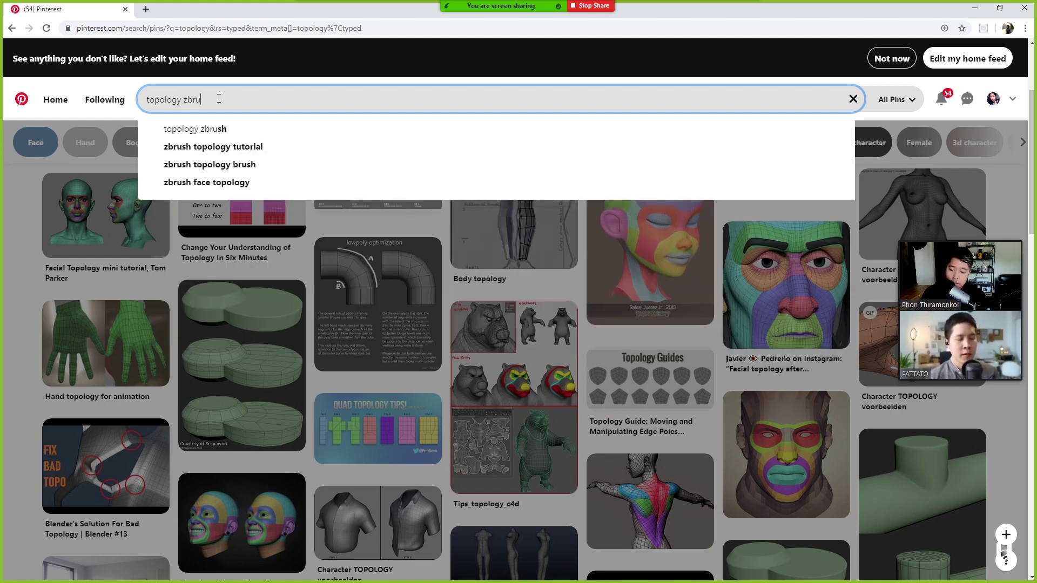
pyautogui.write('sh')
pyautogui.press('Return')
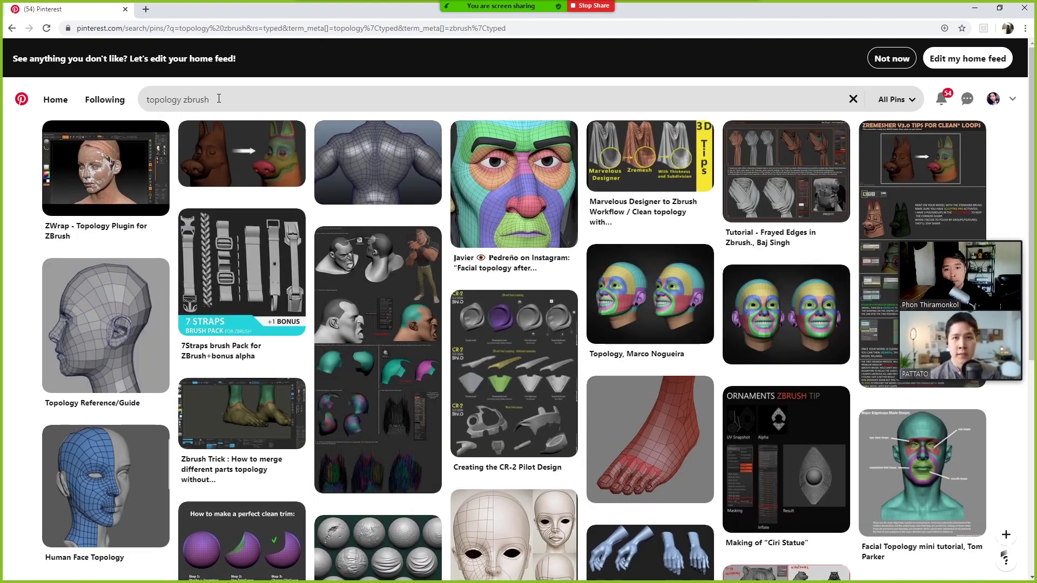
pyautogui.moveTo(514, 183)
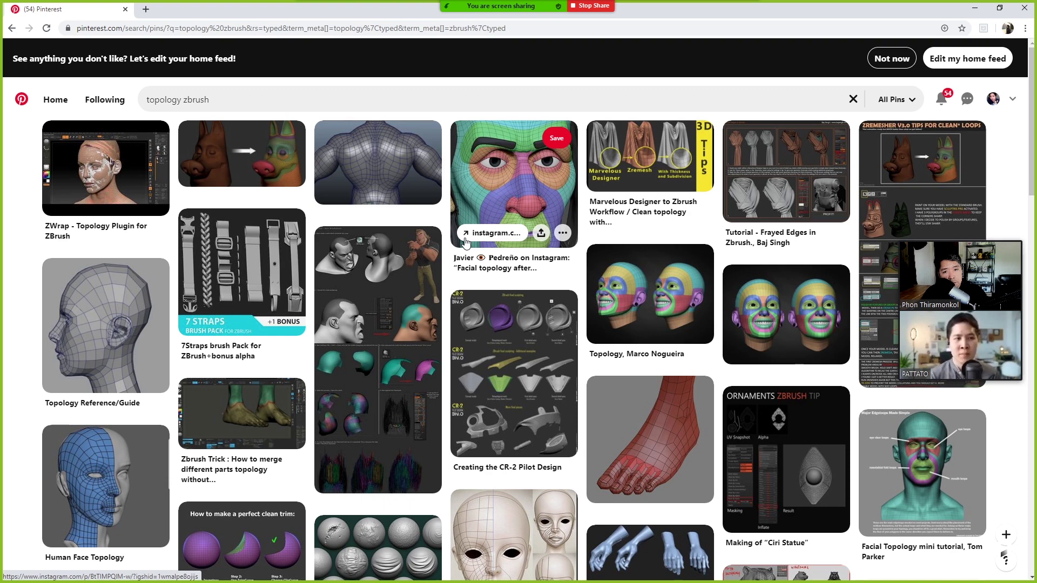
# Extend the search to 'topology zbrush 3d print' and switch to the arm topology pin.
pyautogui.click(285, 100)
pyautogui.write('3d')
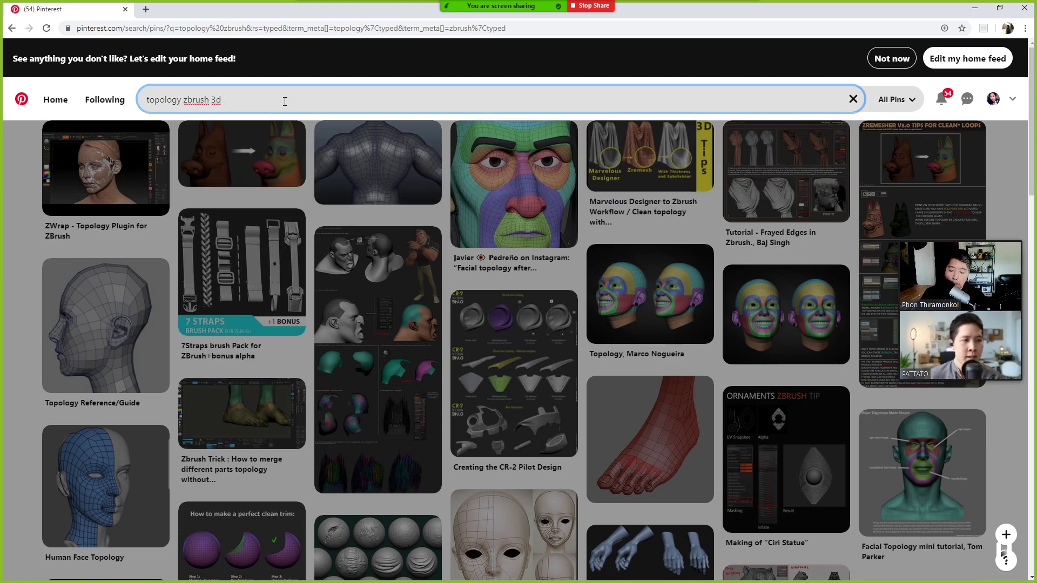
pyautogui.write(' print')
pyautogui.press('Return')
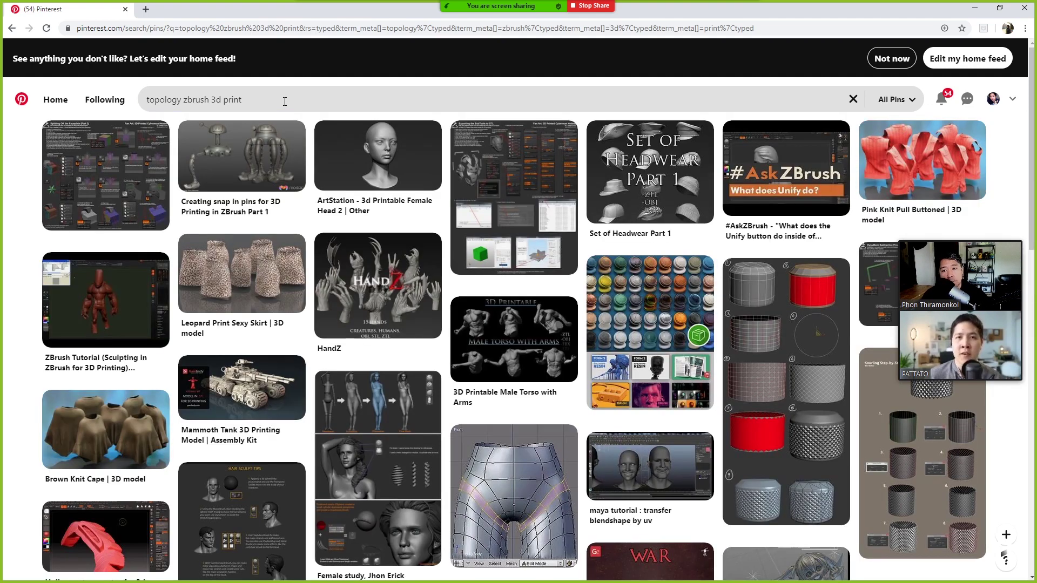
pyautogui.hotkey('alt', 'Tab')
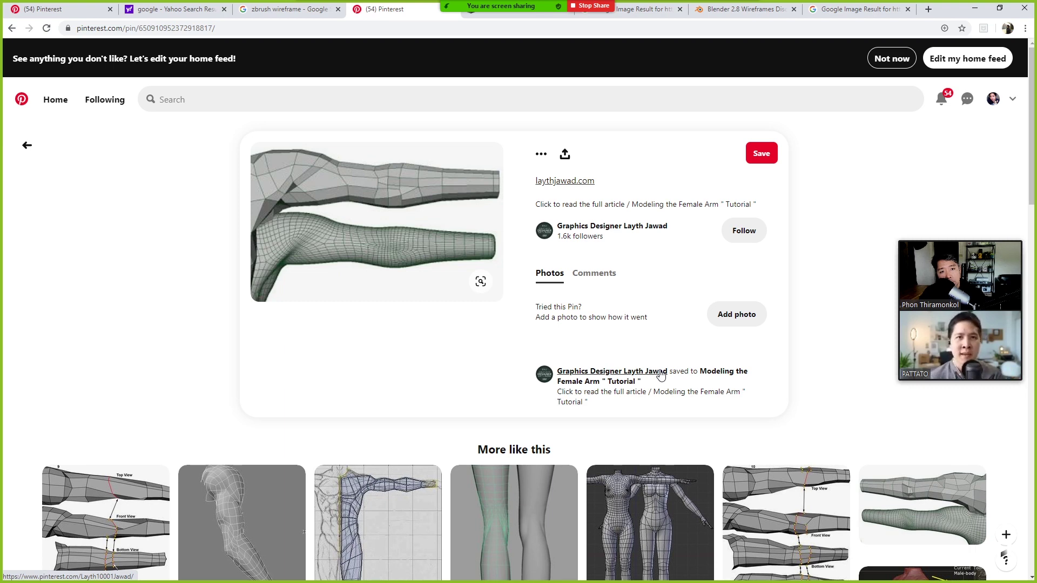
# Scroll far down the related pins below the arm pin, reaching the car wireframe pin.
pyautogui.scroll(-10, 660, 375)
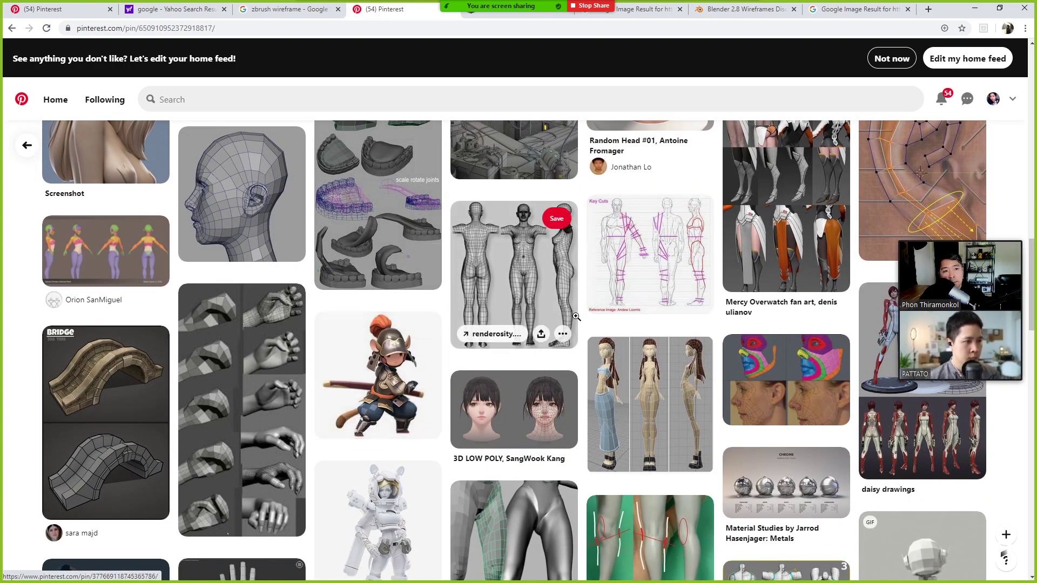
pyautogui.scroll(-3, 590, 312)
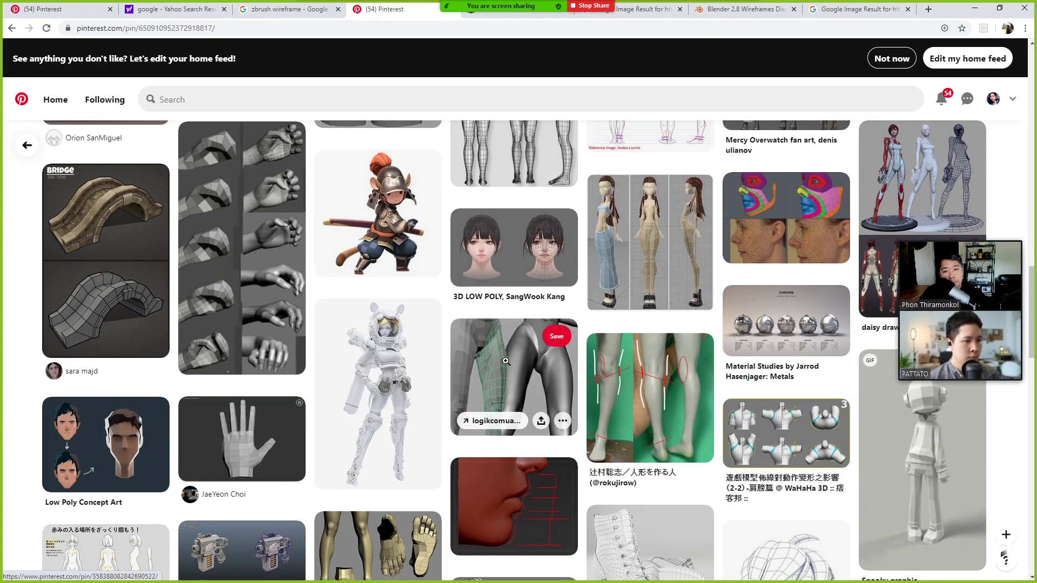
pyautogui.scroll(-4, 321, 391)
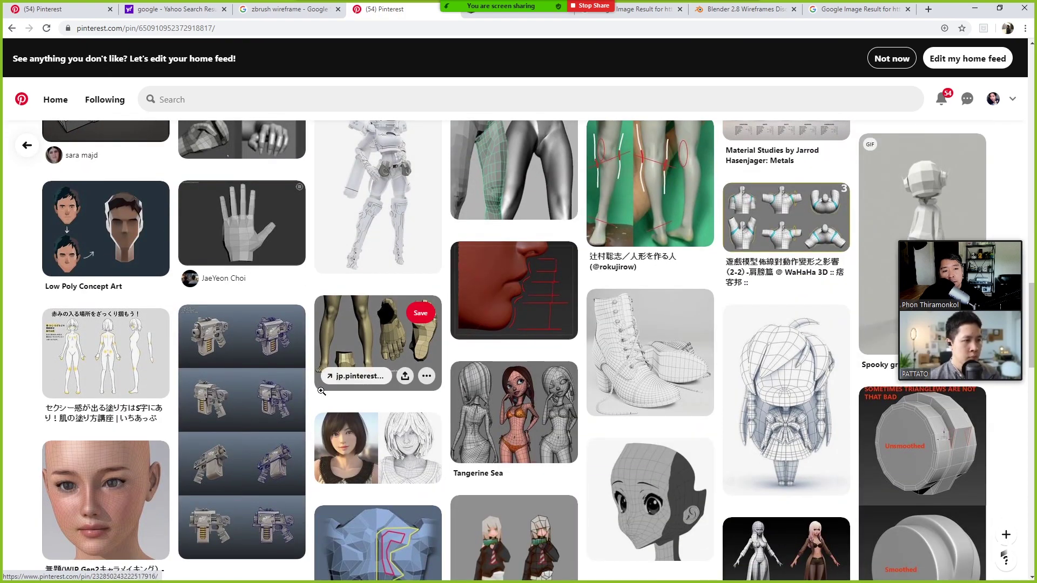
pyautogui.scroll(-2, 321, 391)
pyautogui.scroll(-1, 320, 392)
pyautogui.scroll(-4, 319, 392)
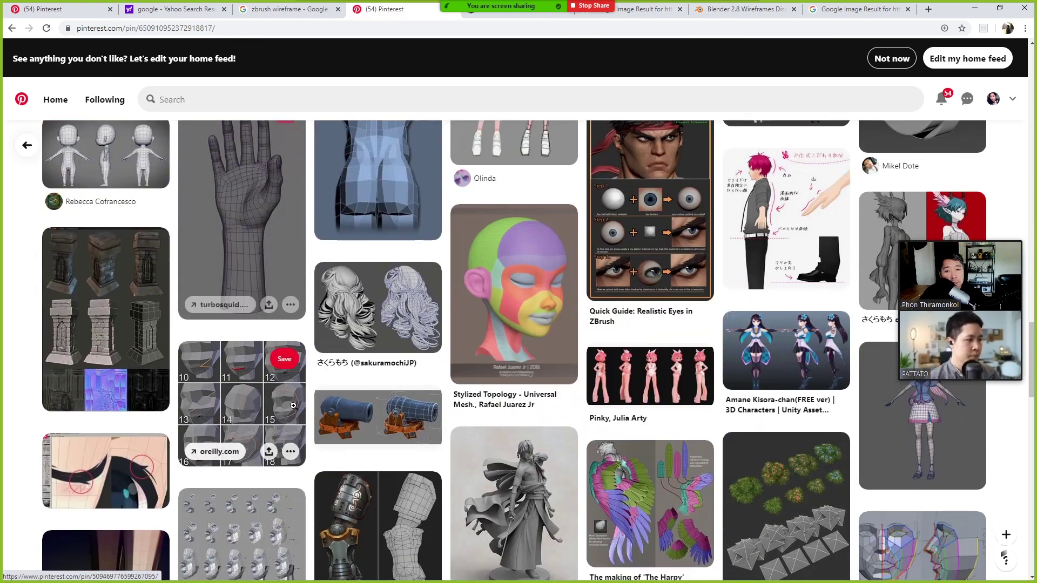
pyautogui.scroll(-2, 292, 388)
pyautogui.scroll(-1, 302, 426)
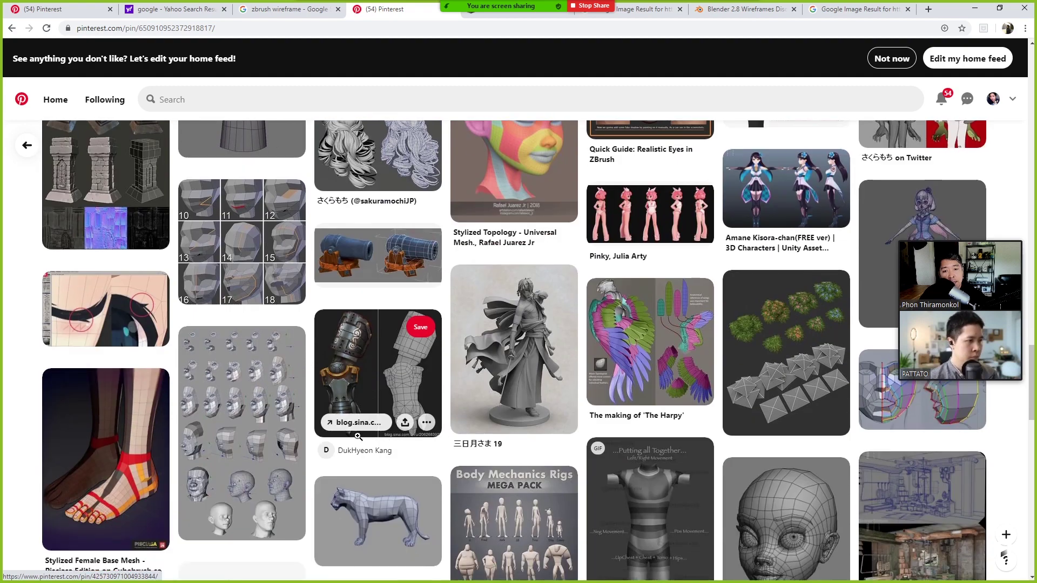
pyautogui.scroll(-3, 308, 438)
pyautogui.scroll(-2, 307, 437)
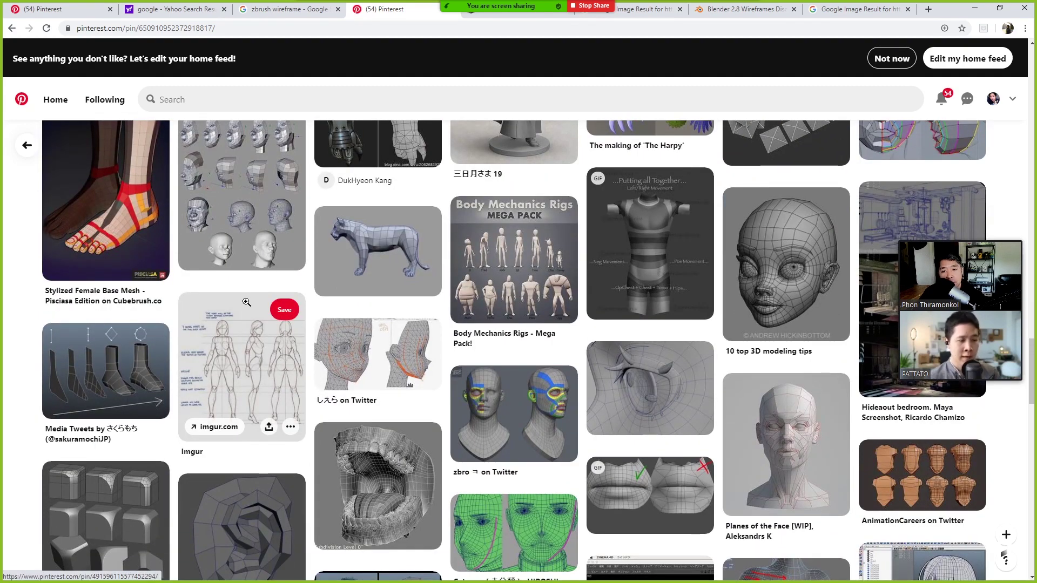
pyautogui.scroll(-2, 246, 302)
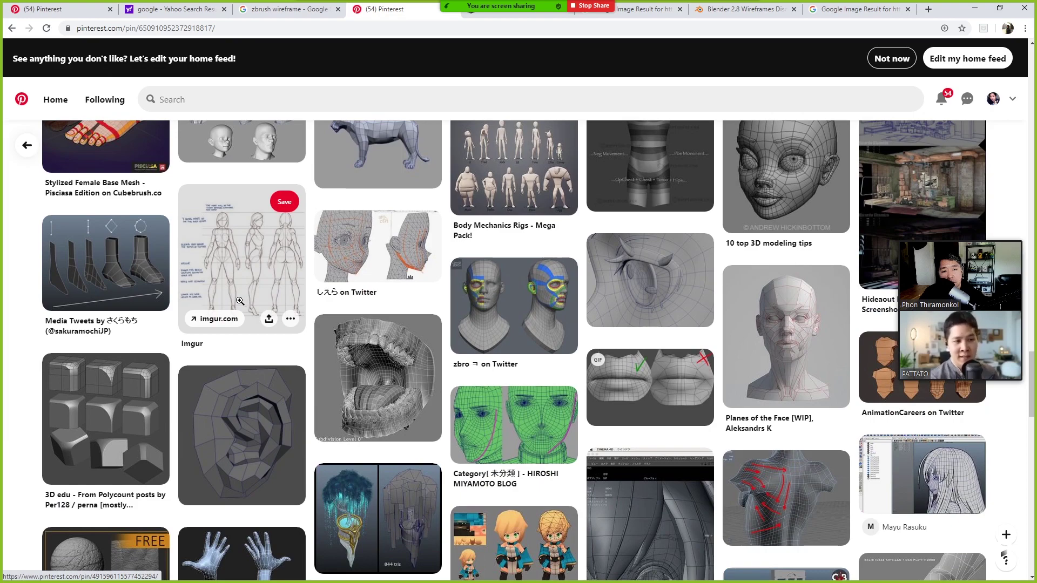
pyautogui.scroll(-2, 240, 301)
pyautogui.scroll(-5, 237, 302)
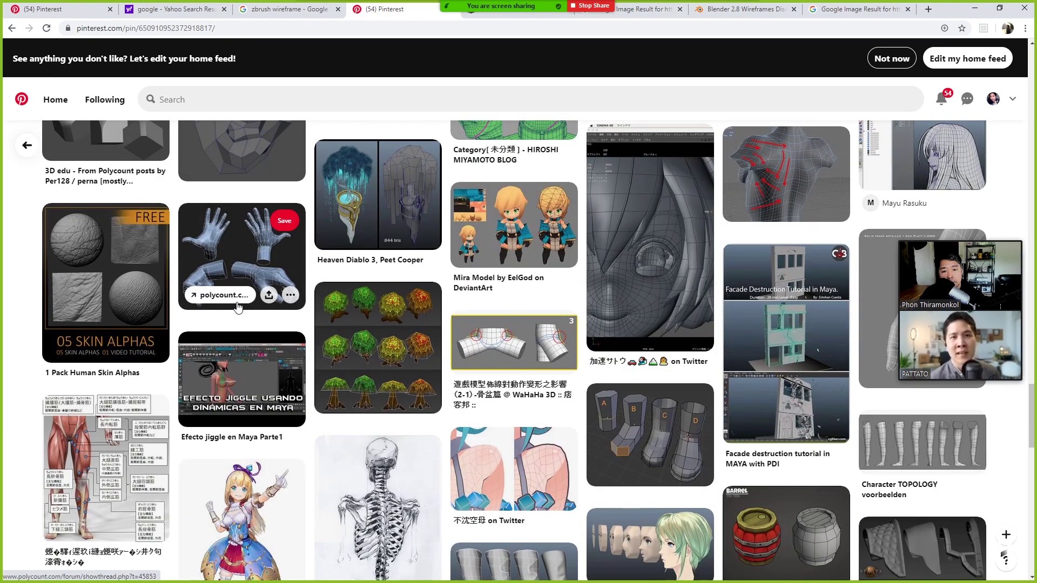
pyautogui.scroll(-2, 235, 305)
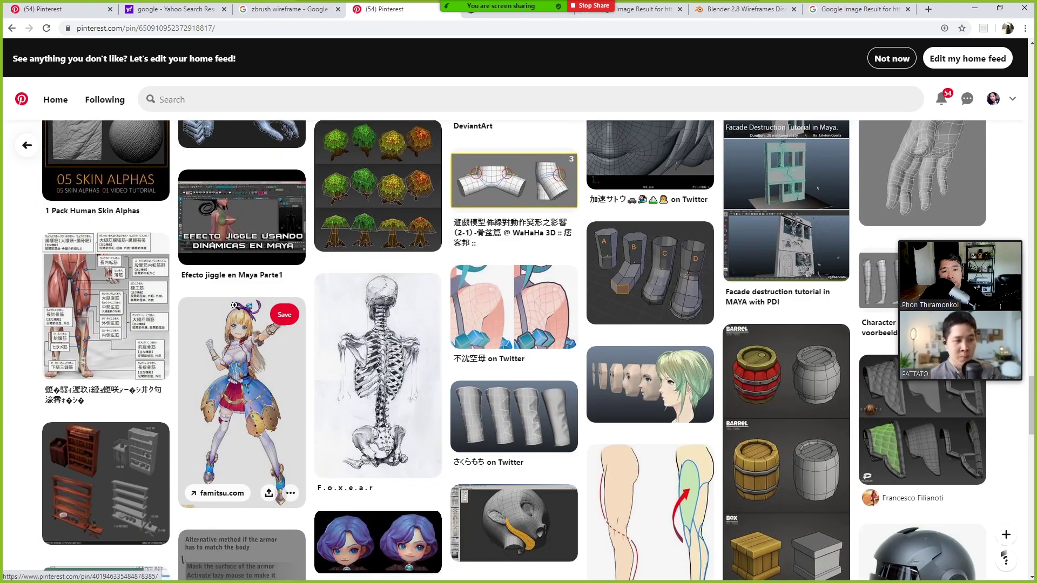
pyautogui.scroll(-1, 234, 305)
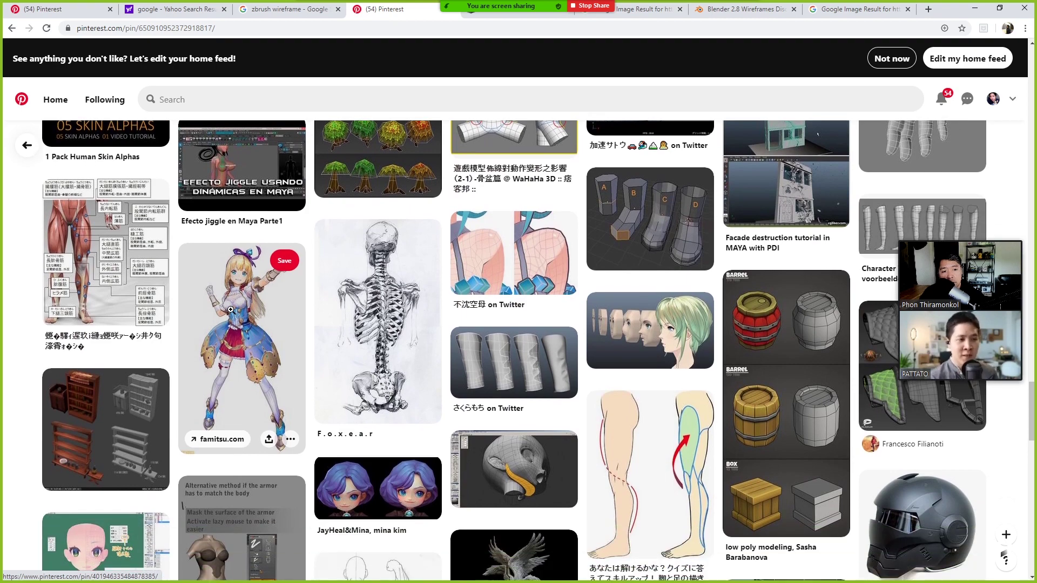
pyautogui.scroll(-3, 228, 316)
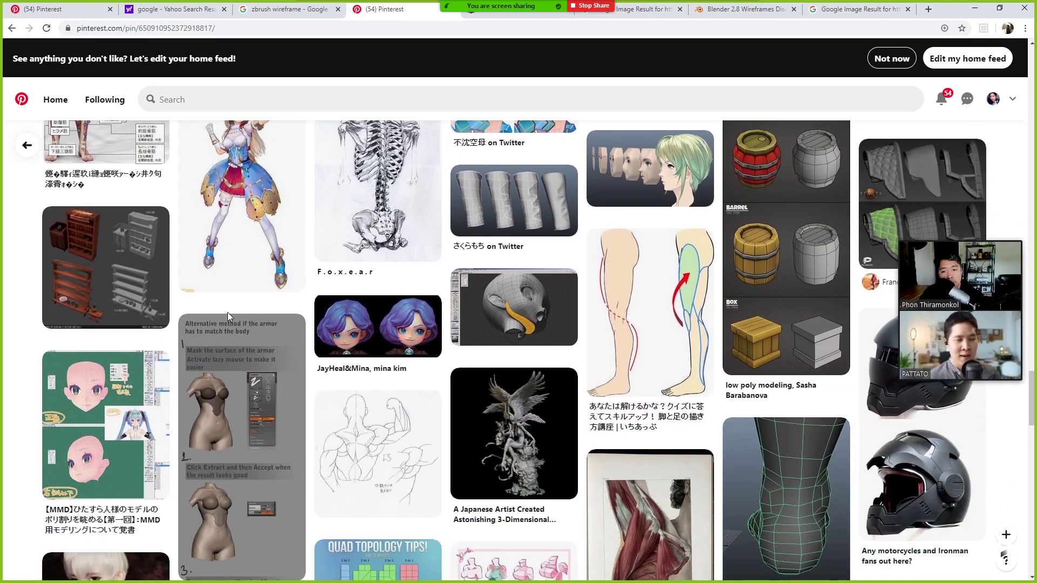
pyautogui.scroll(-1, 227, 316)
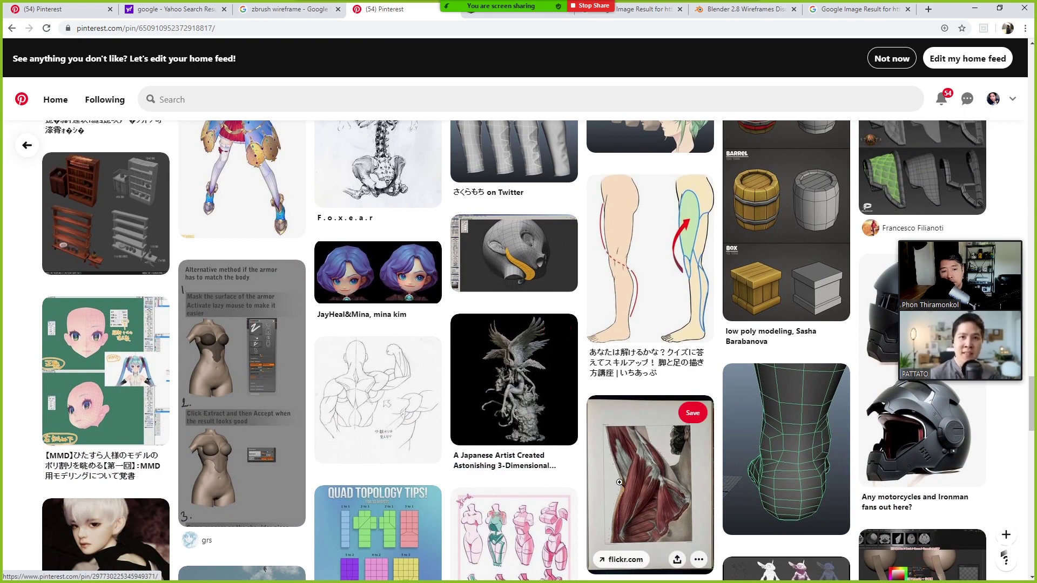
pyautogui.scroll(-2, 585, 430)
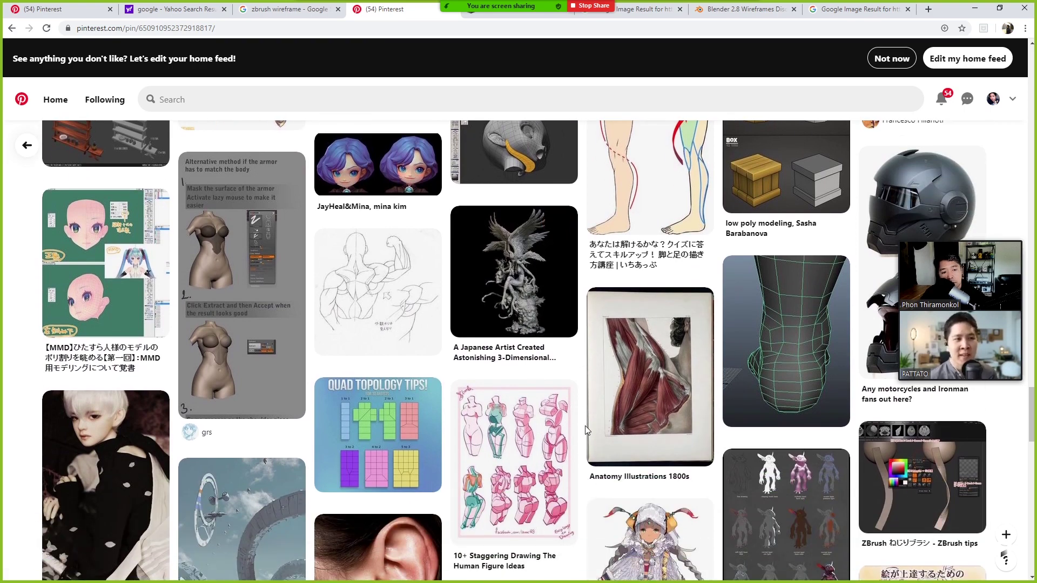
pyautogui.scroll(-1, 584, 430)
pyautogui.scroll(-3, 585, 429)
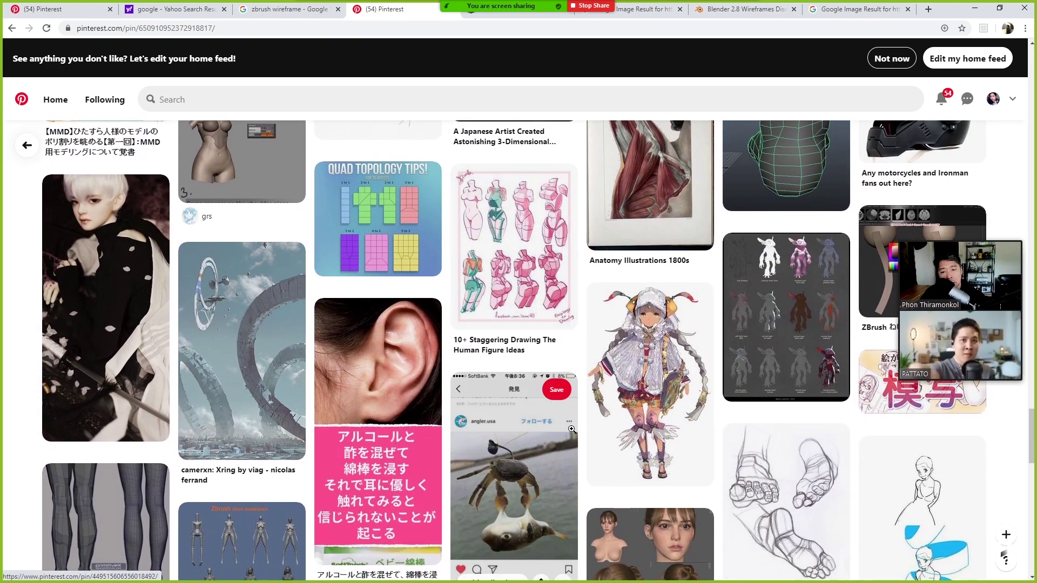
pyautogui.scroll(-2, 565, 431)
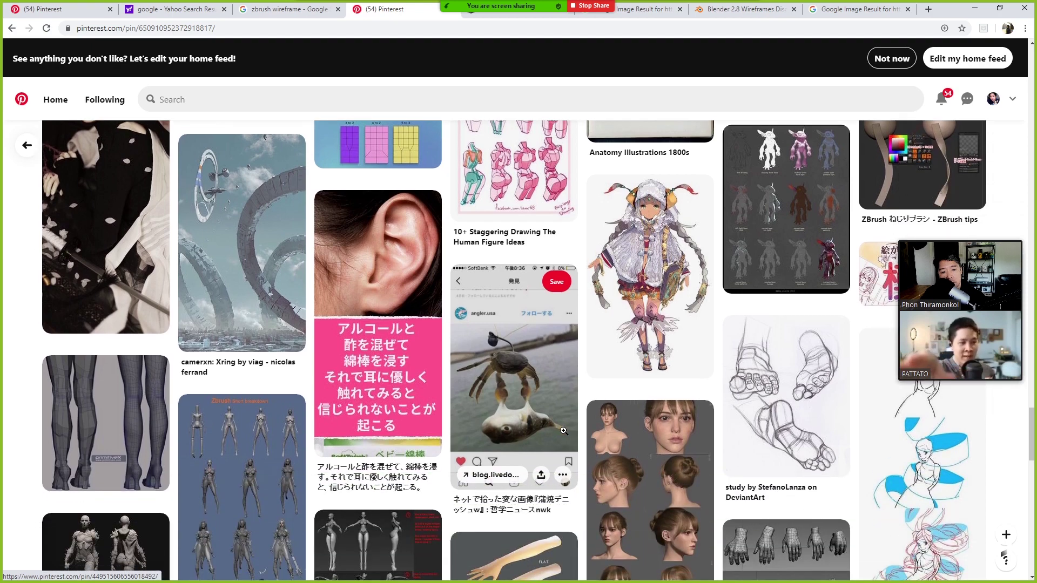
pyautogui.scroll(-1, 563, 430)
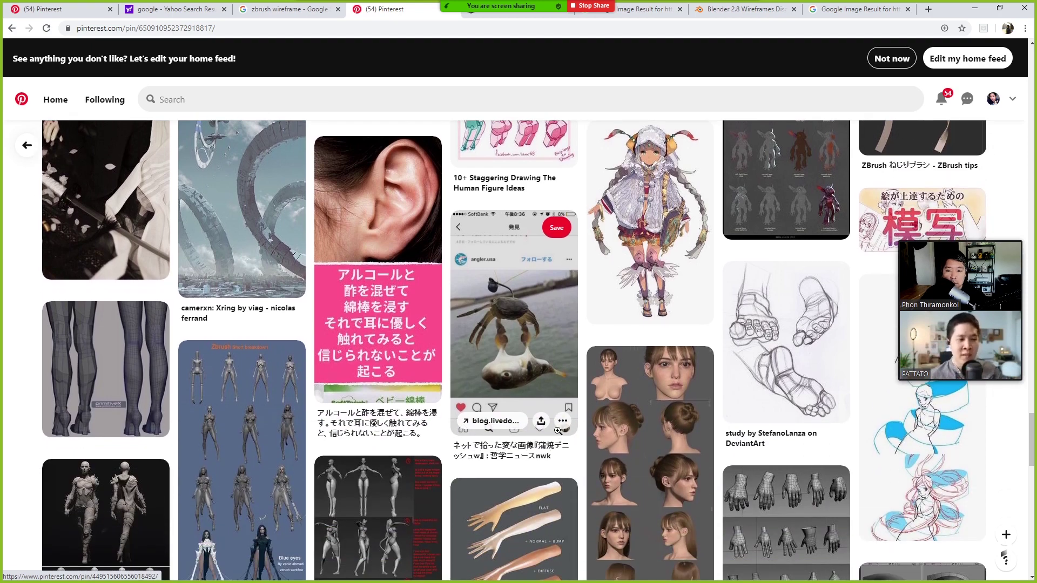
pyautogui.scroll(-6, 555, 430)
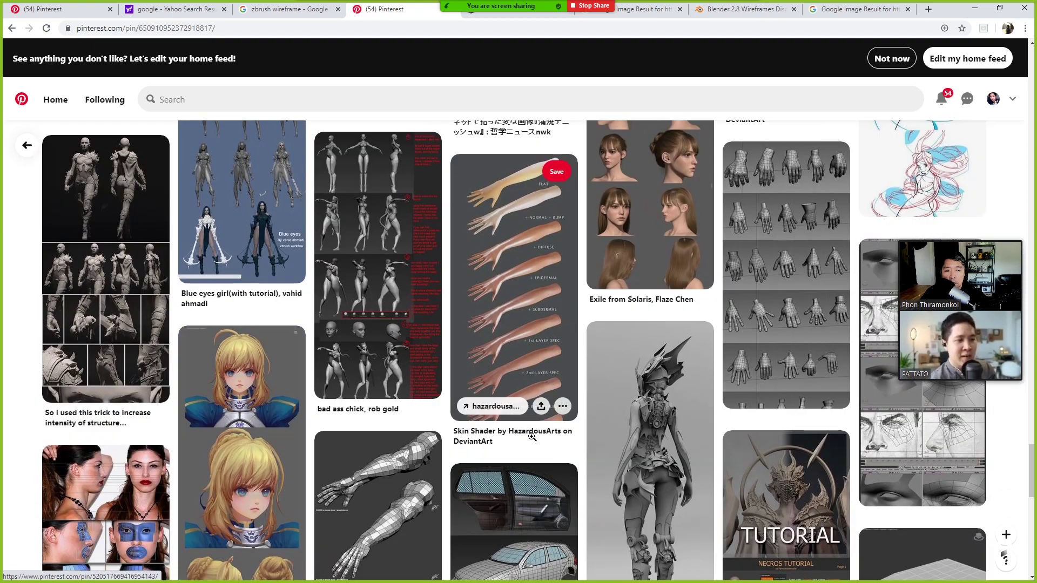
pyautogui.scroll(-2, 528, 437)
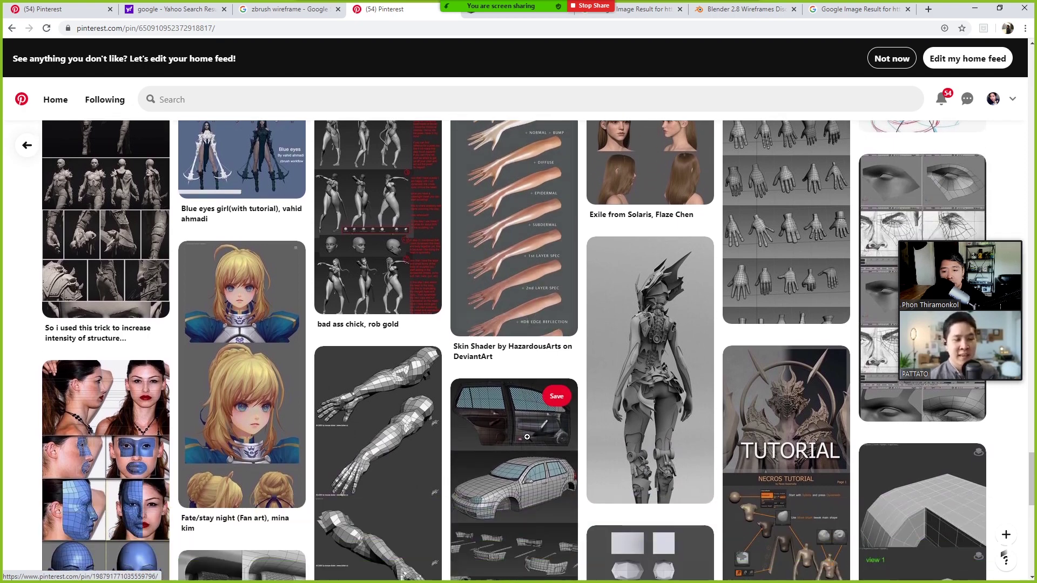
pyautogui.scroll(-2, 523, 439)
pyautogui.scroll(-2, 522, 440)
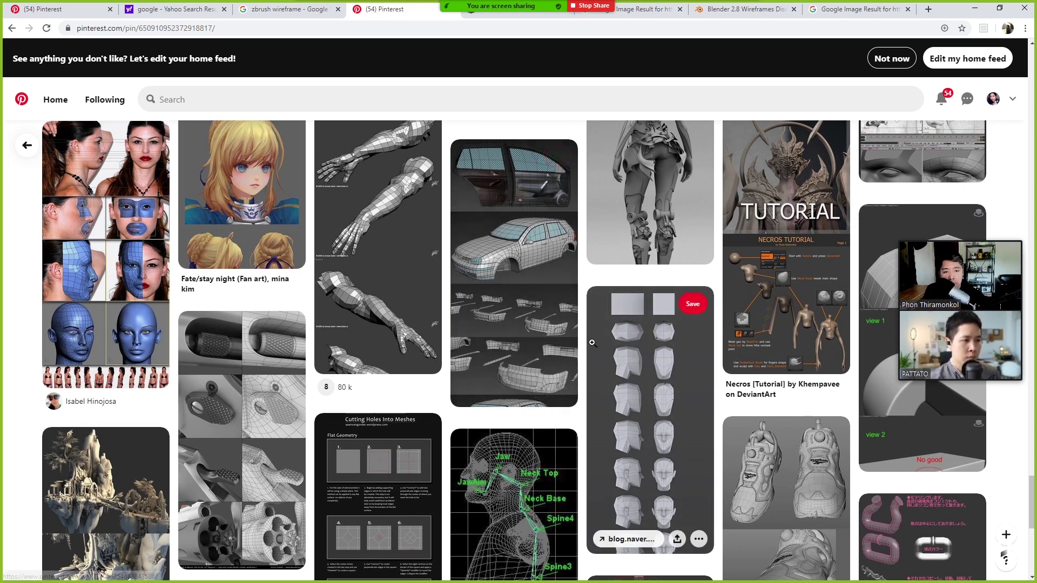
# View the car wireframe pin's images, then return to the animation topology results.
pyautogui.click(527, 315)
pyautogui.scroll(-2, 828, 397)
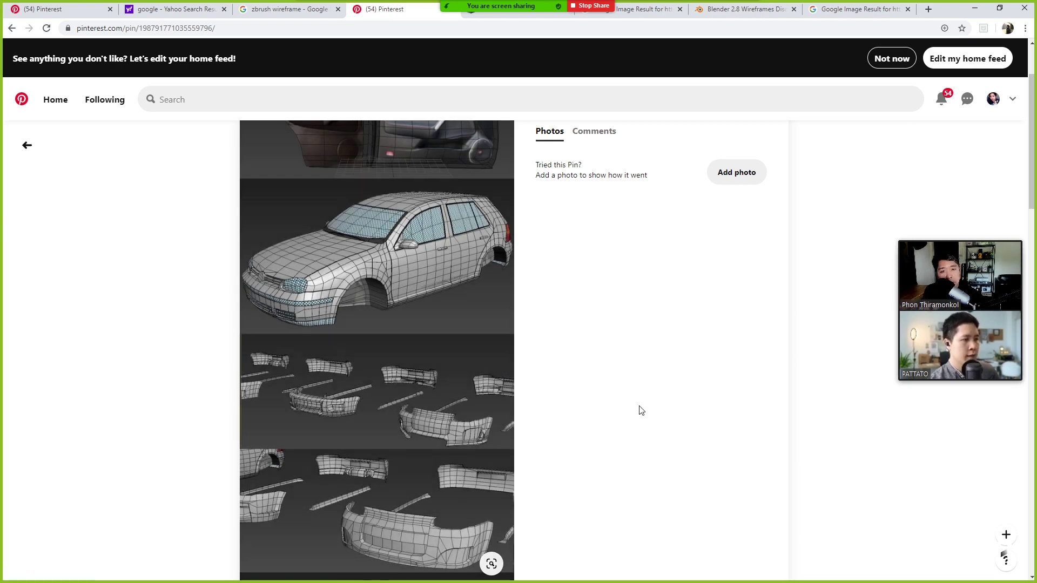
pyautogui.hotkey('alt', 'Left')
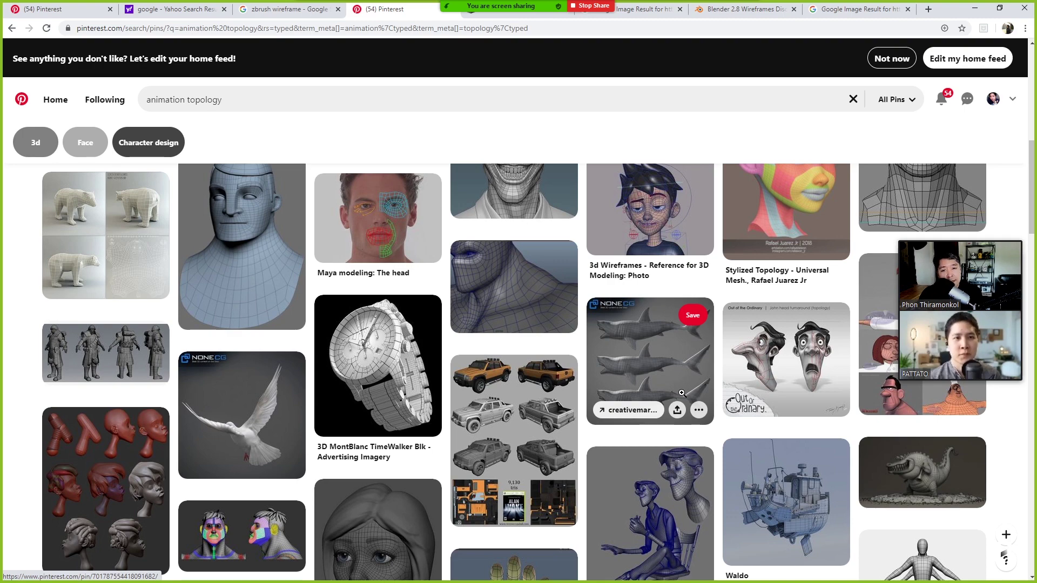
# Navigate forward to the FLYING FIAT 1500 wireframe garage pin.
pyautogui.scroll(-3, 702, 378)
pyautogui.scroll(-2, 735, 360)
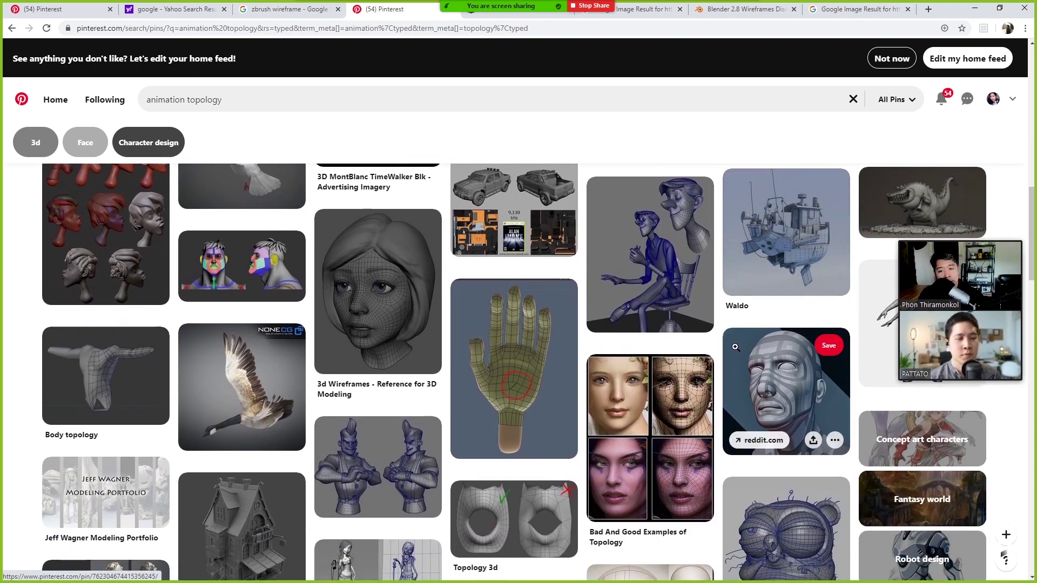
pyautogui.hotkey('alt', 'Right')
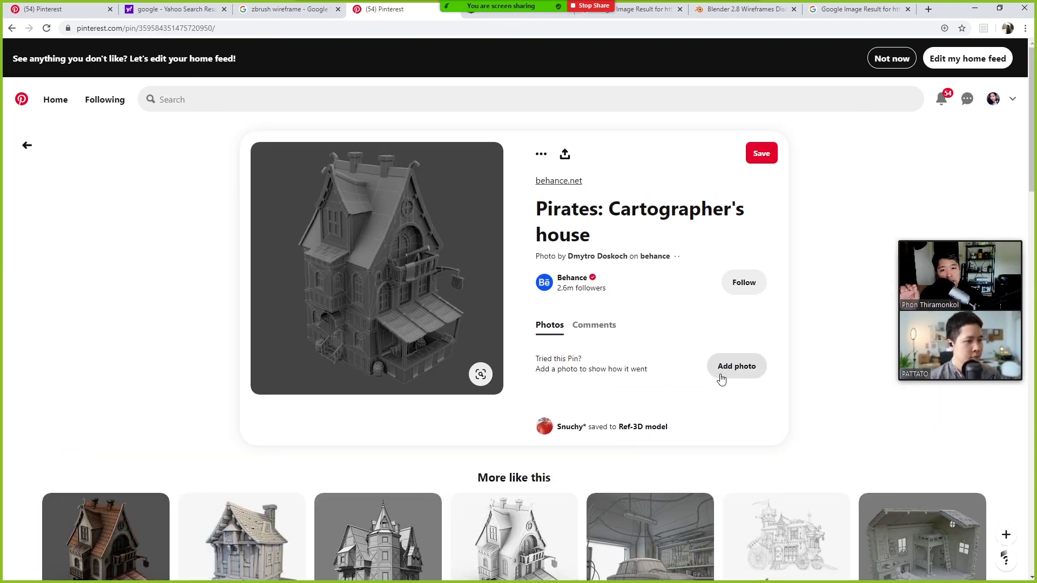
pyautogui.hotkey('alt', 'Right')
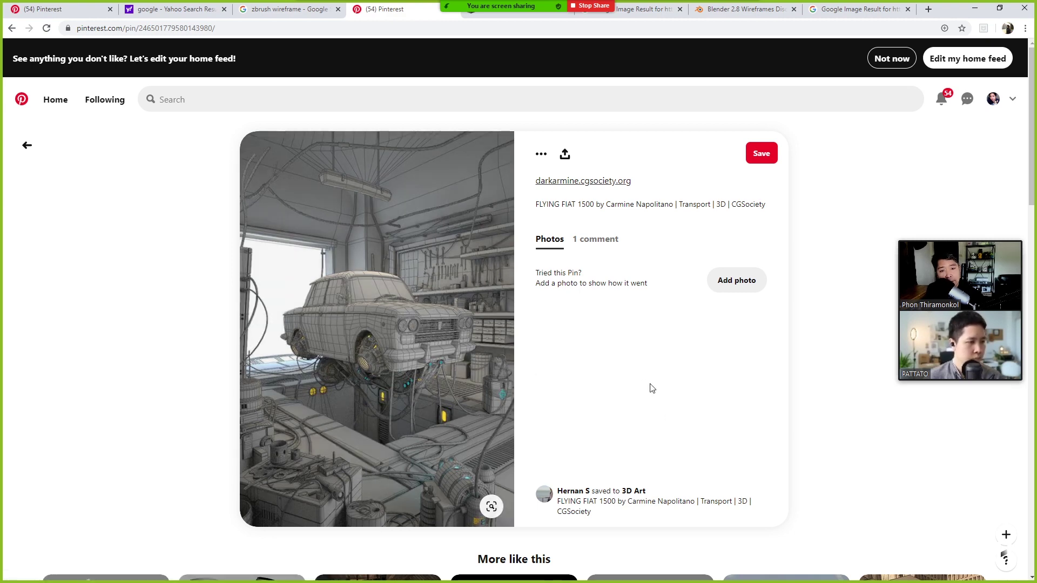
# Scroll to the related 3D pins like 'Secret Hideout' and '10 top 3D modeling tips'.
pyautogui.scroll(-1, 814, 340)
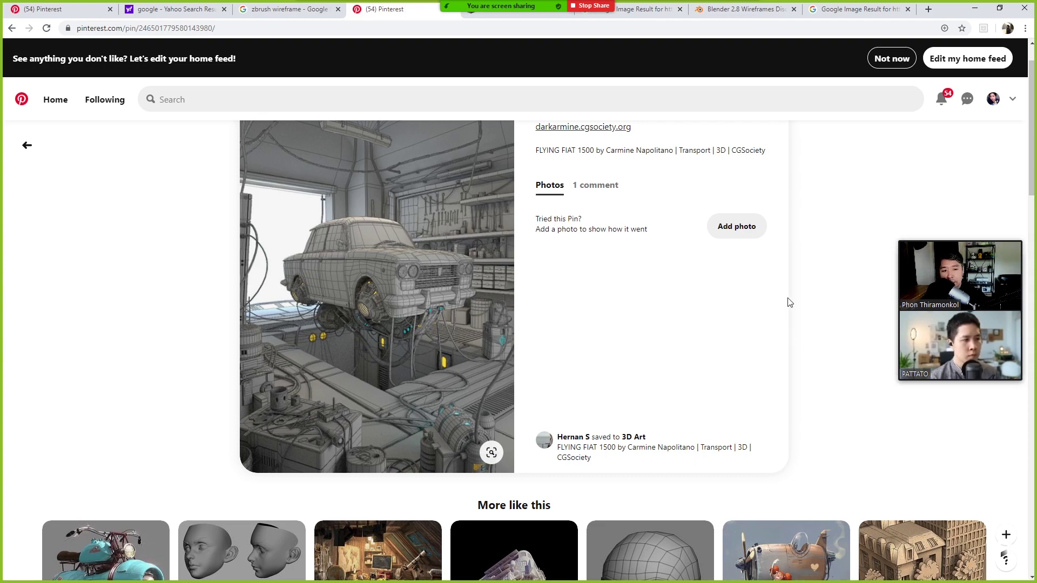
pyautogui.scroll(-5, 786, 301)
# Scroll through the related modelling pins and open one leading to character topology references.
pyautogui.scroll(-2, 788, 268)
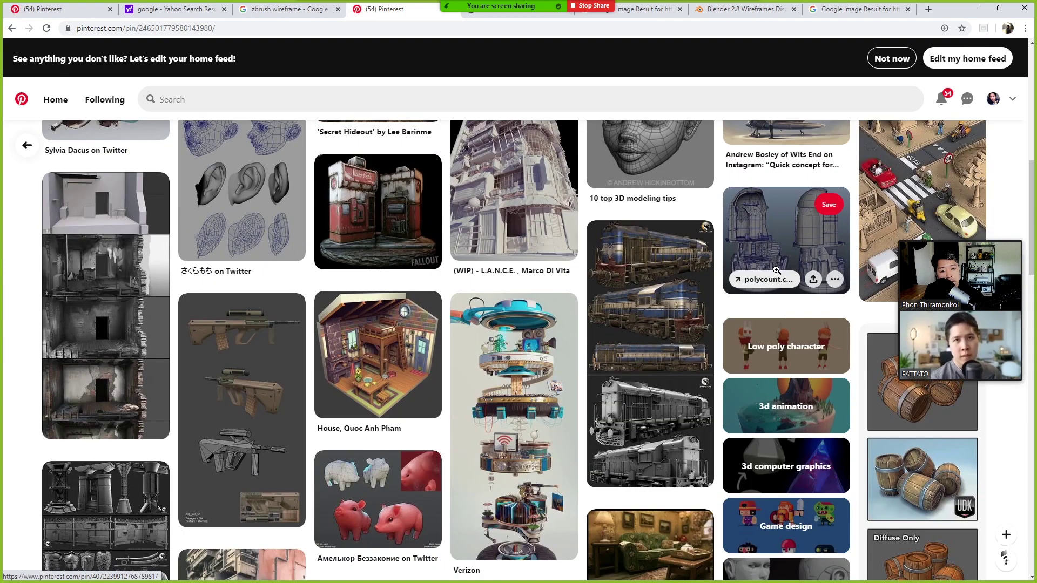
pyautogui.scroll(-1, 766, 270)
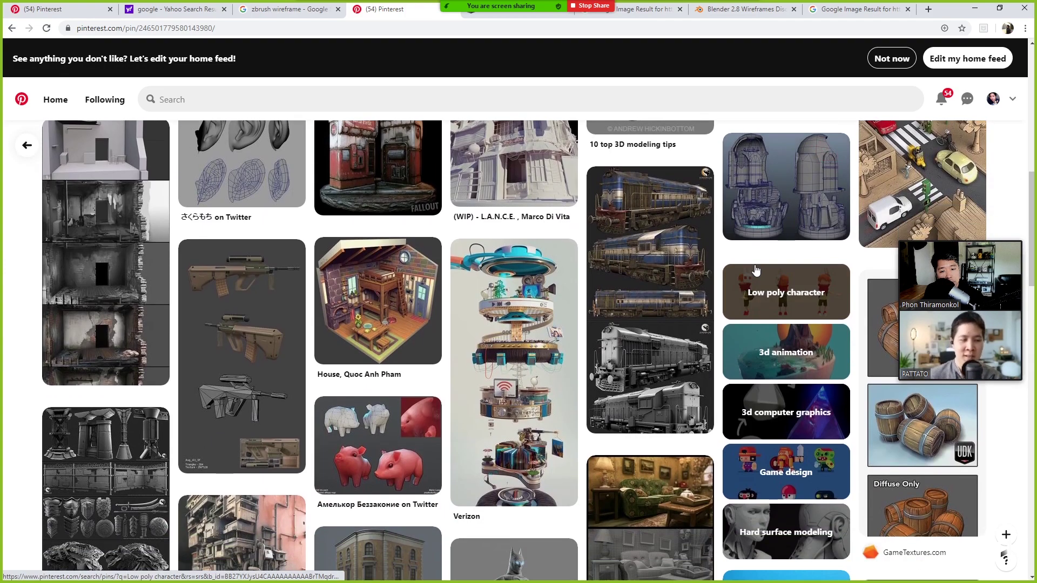
pyautogui.scroll(-2, 756, 272)
pyautogui.scroll(-2, 750, 272)
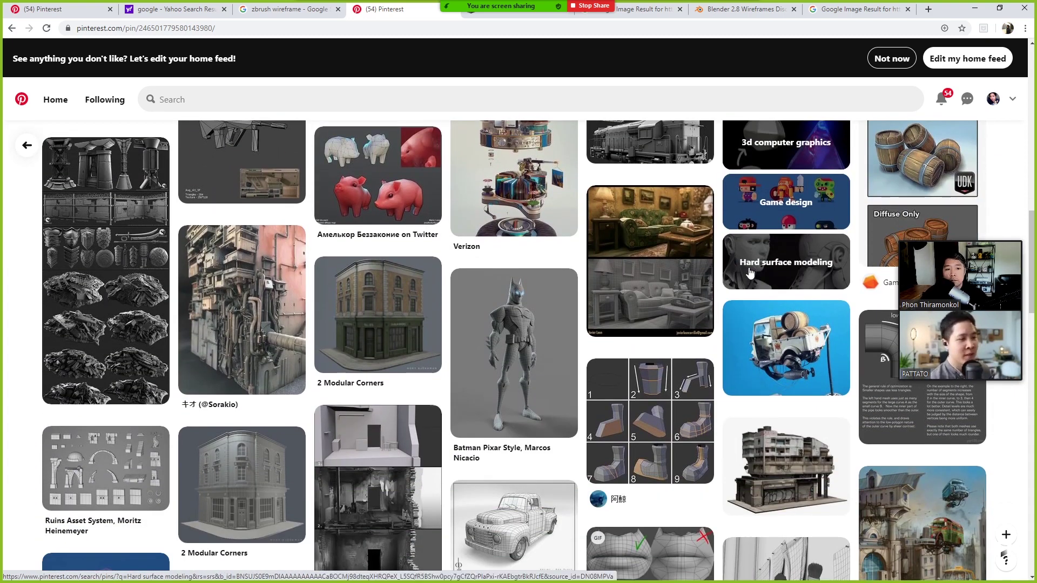
pyautogui.scroll(-2, 702, 283)
pyautogui.scroll(-3, 702, 282)
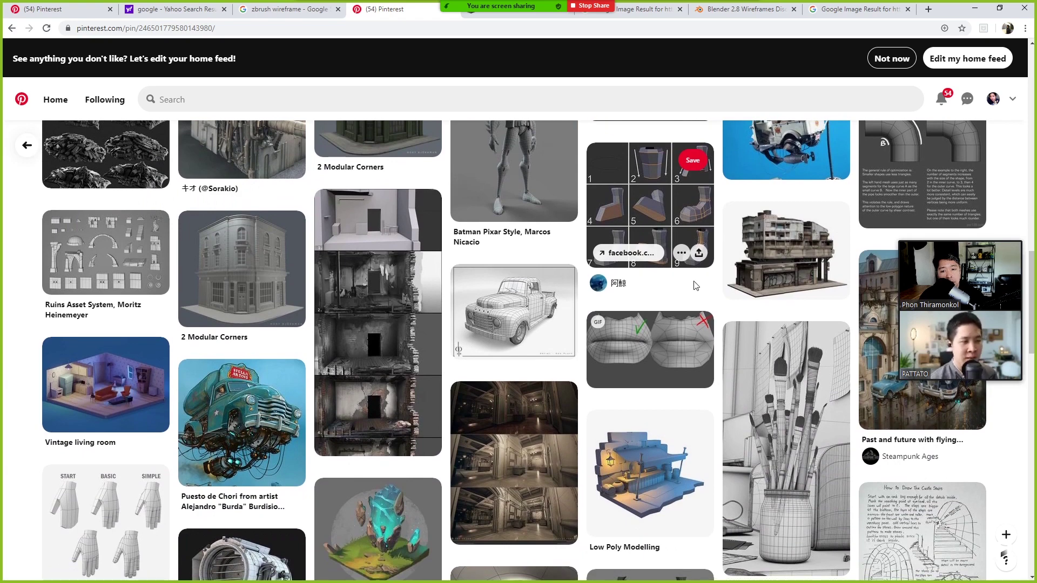
pyautogui.scroll(-2, 696, 285)
pyautogui.scroll(-2, 690, 287)
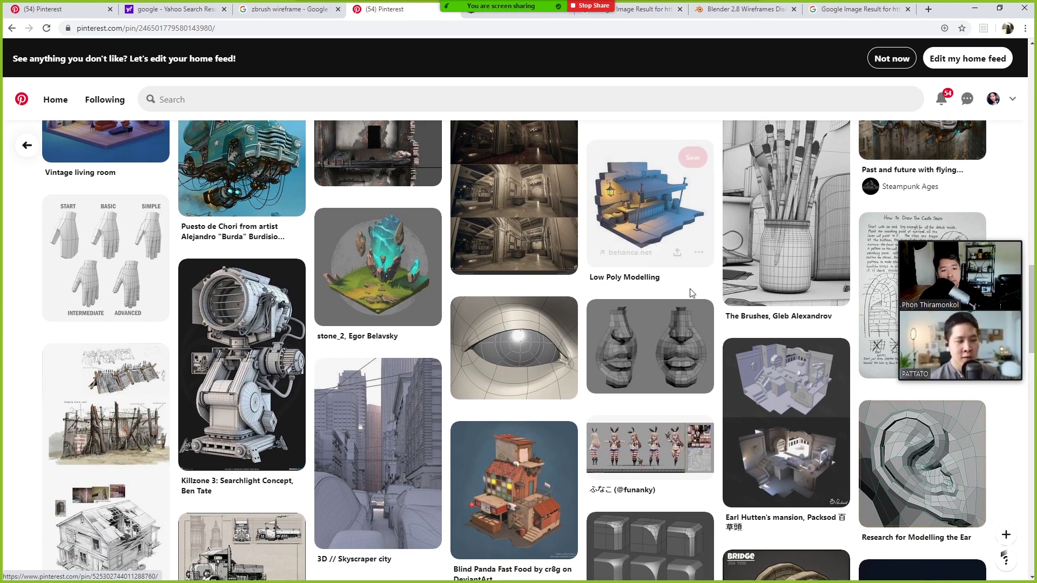
pyautogui.moveTo(785, 413)
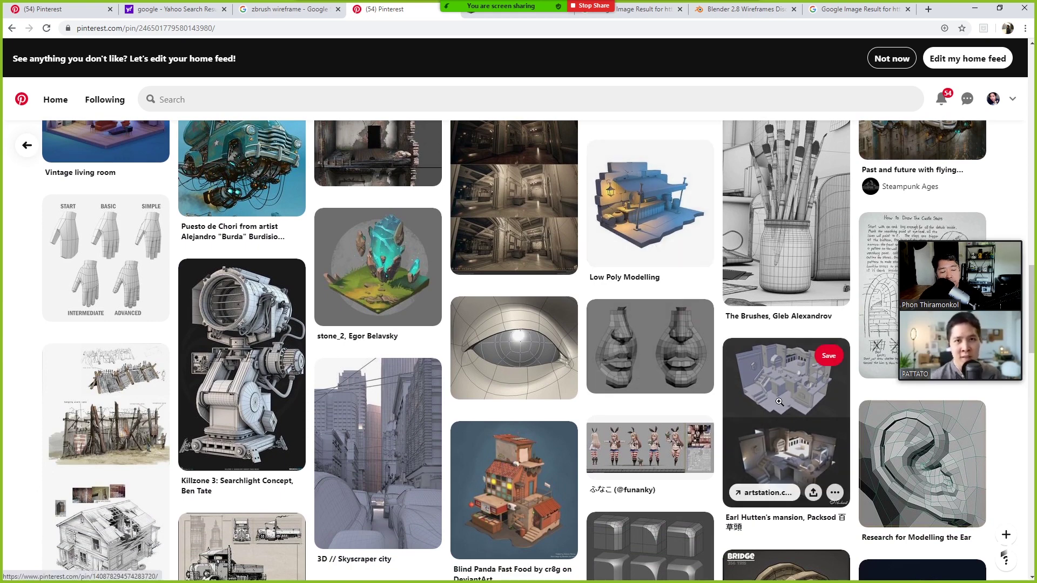
pyautogui.scroll(-2, 726, 403)
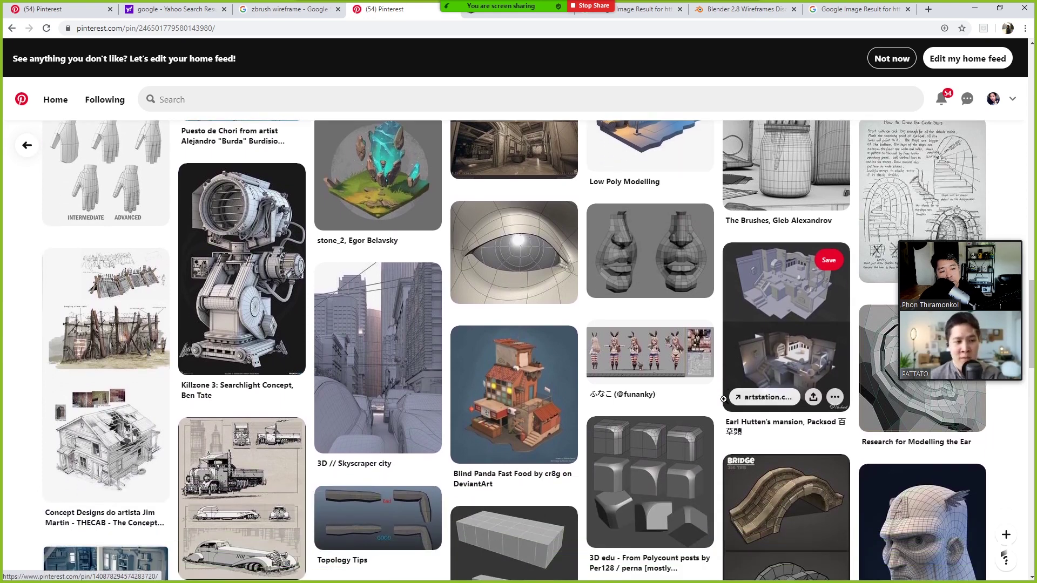
pyautogui.scroll(-1, 719, 403)
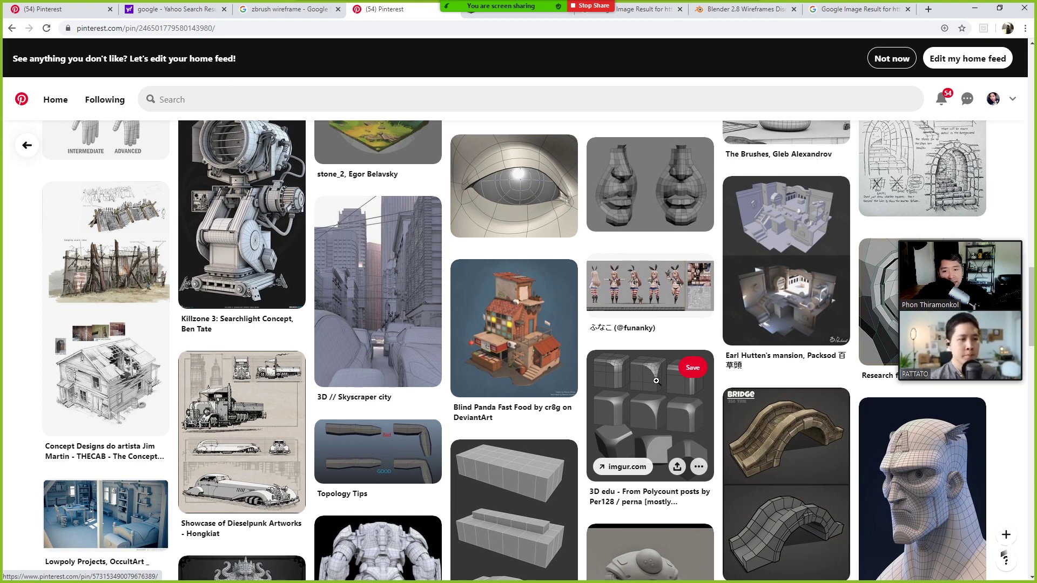
pyautogui.click(656, 381)
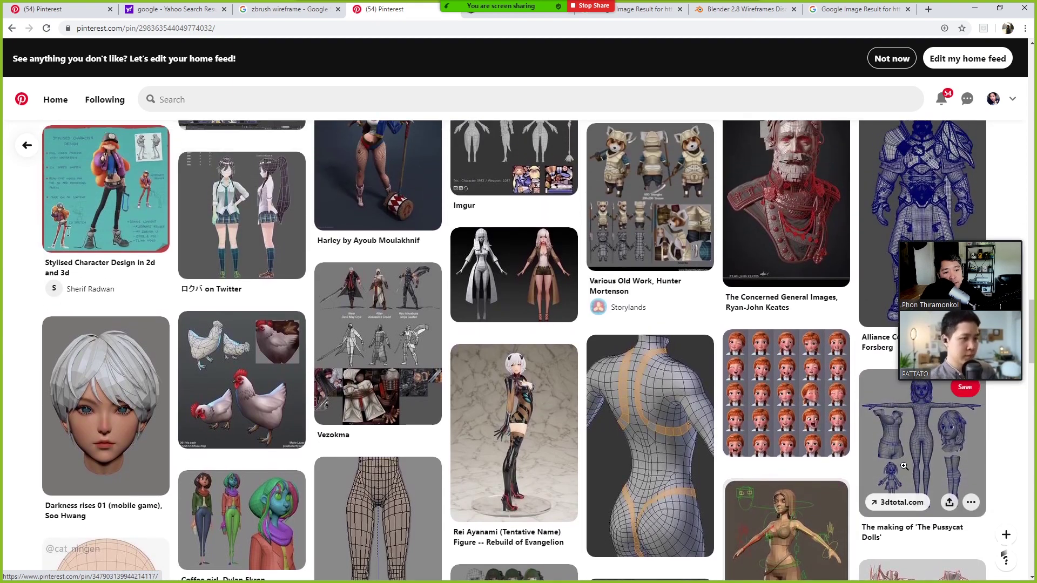
# Open 'The making of The Pussycat Dolls' full-body character wireframe pin.
pyautogui.scroll(1, 903, 465)
pyautogui.click(927, 496)
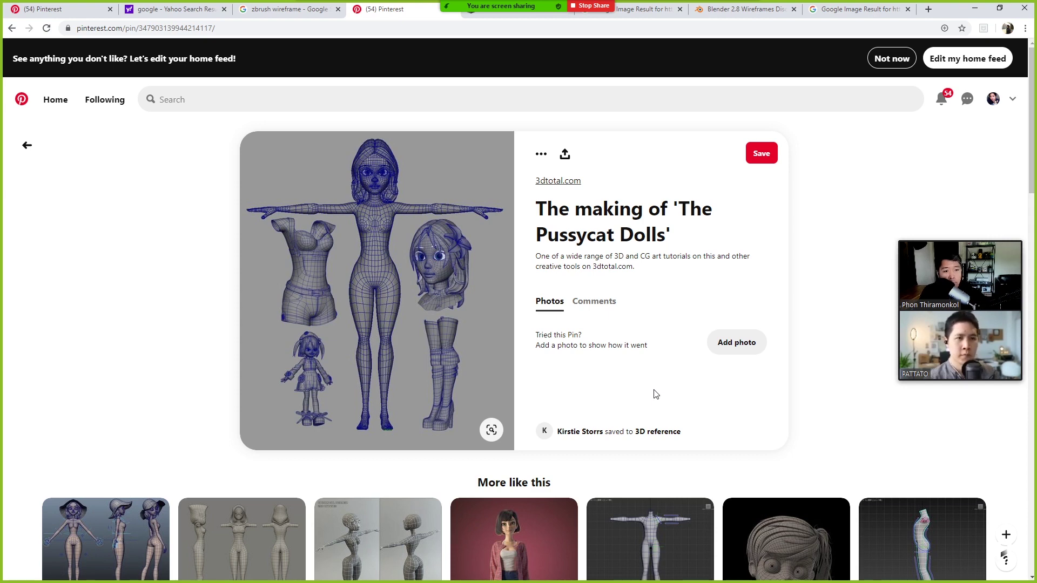
# Go through the Blondie, Base mesh boy character V03 and Character Creation Timelapse pins, then switch to Maya.
pyautogui.scroll(-1, 773, 388)
pyautogui.click(777, 510)
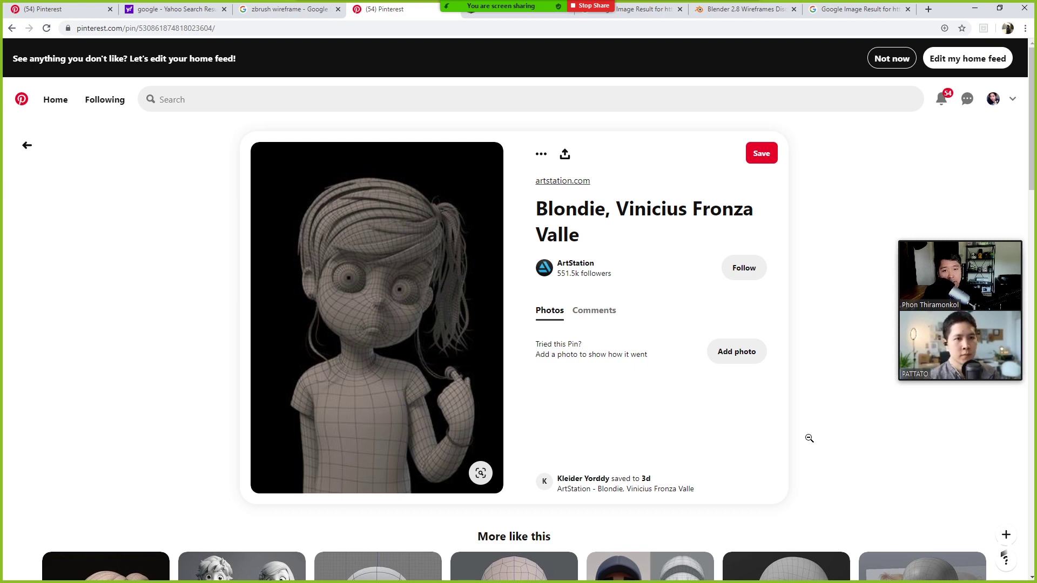
pyautogui.scroll(-3, 657, 391)
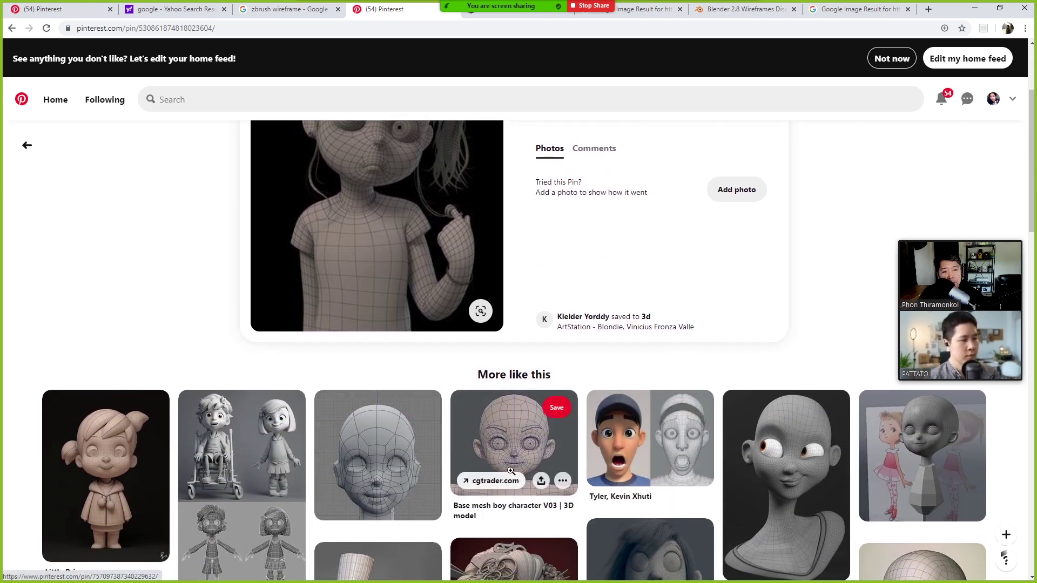
pyautogui.click(518, 448)
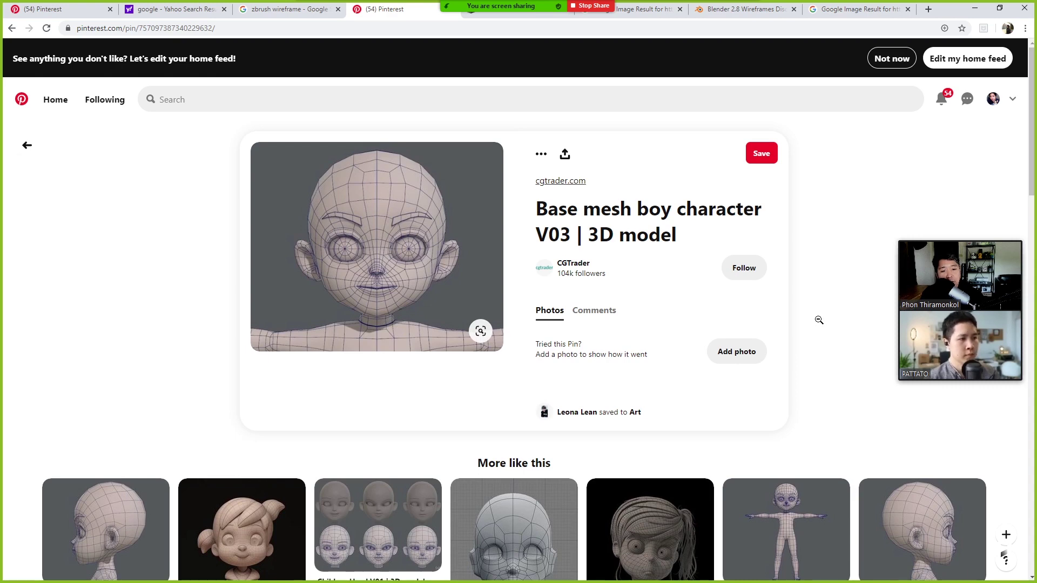
pyautogui.scroll(-3, 818, 318)
pyautogui.scroll(-1, 821, 310)
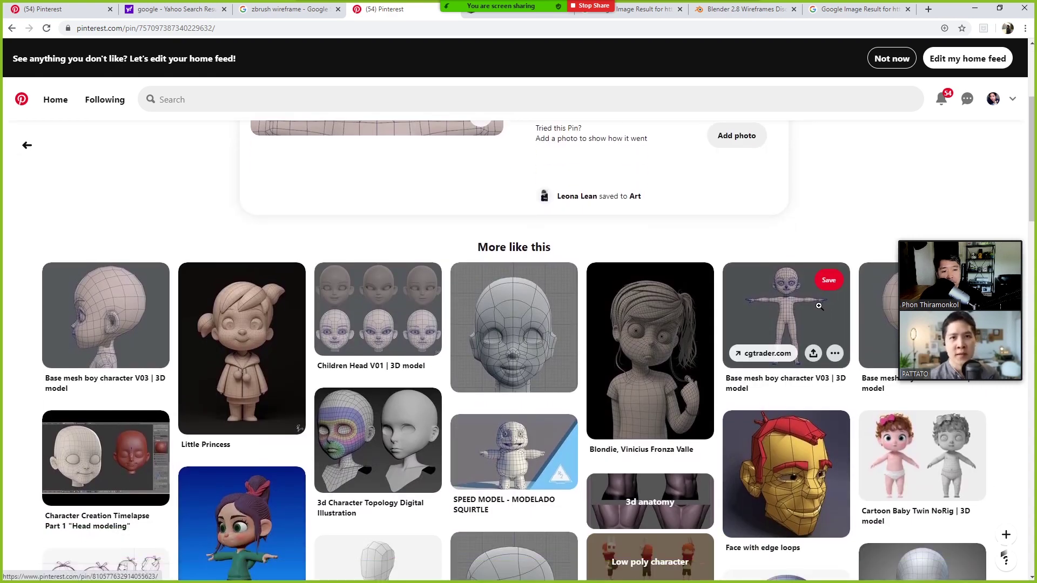
pyautogui.moveTo(242, 348)
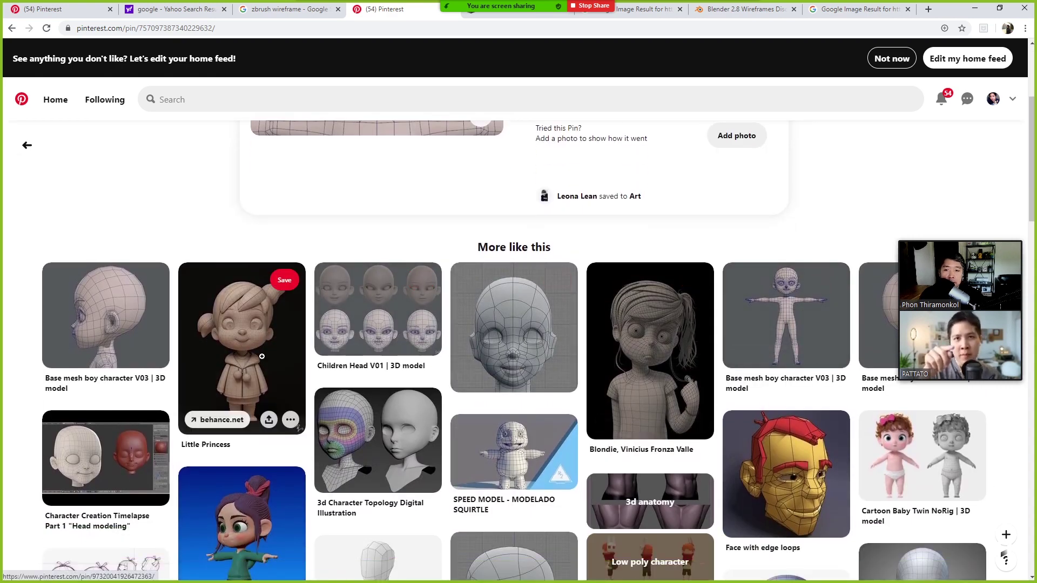
pyautogui.click(106, 459)
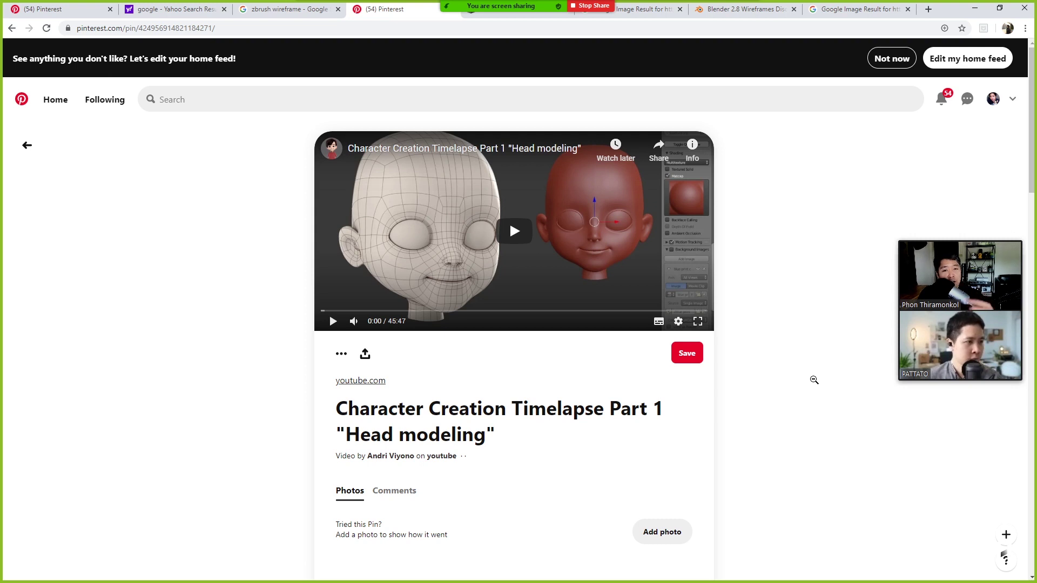
pyautogui.scroll(-5, 814, 380)
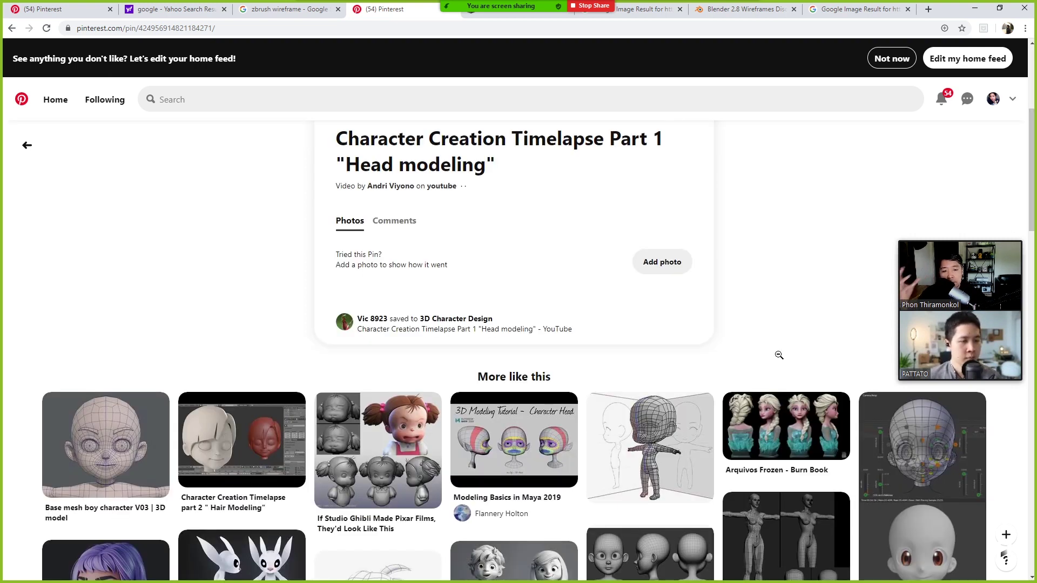
pyautogui.hotkey('alt', 'Tab')
# Zoom in on the owl's face and select its body mesh.
pyautogui.moveTo(483, 216); pyautogui.dragTo(502, 212)
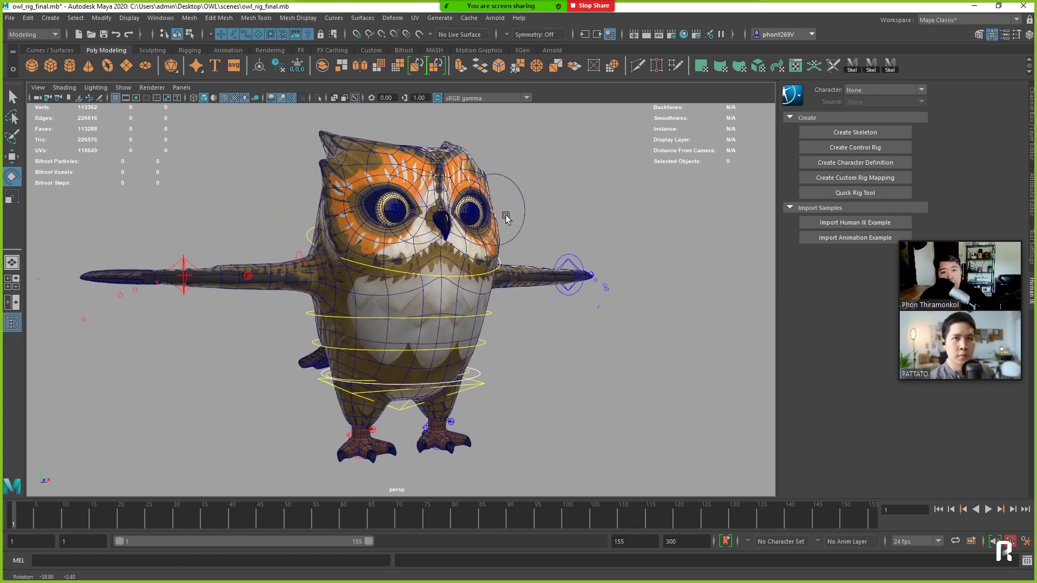
pyautogui.scroll(3, 580, 200)
pyautogui.moveTo(580, 200); pyautogui.dragTo(572, 259)
pyautogui.scroll(4, 584, 259)
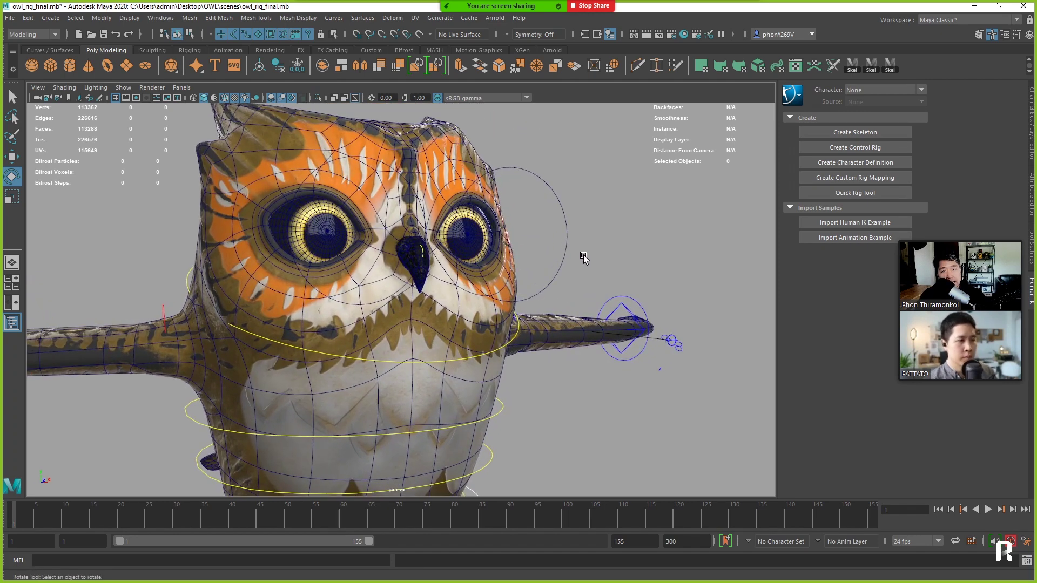
pyautogui.click(365, 210)
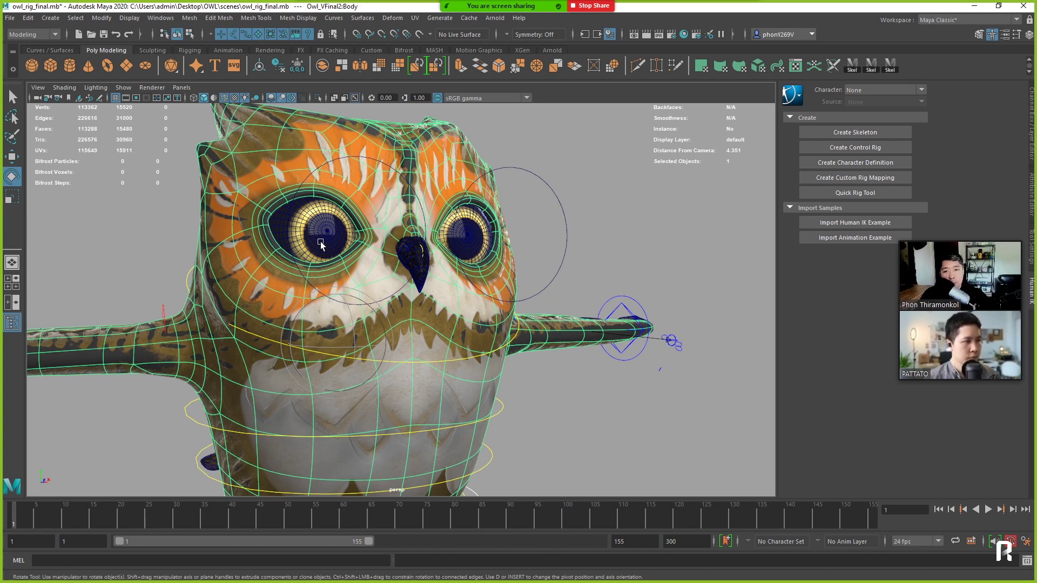
# In the Shape Editor, raise the blink blend shape to 1.000 to close the eyes.
pyautogui.click(160, 18)
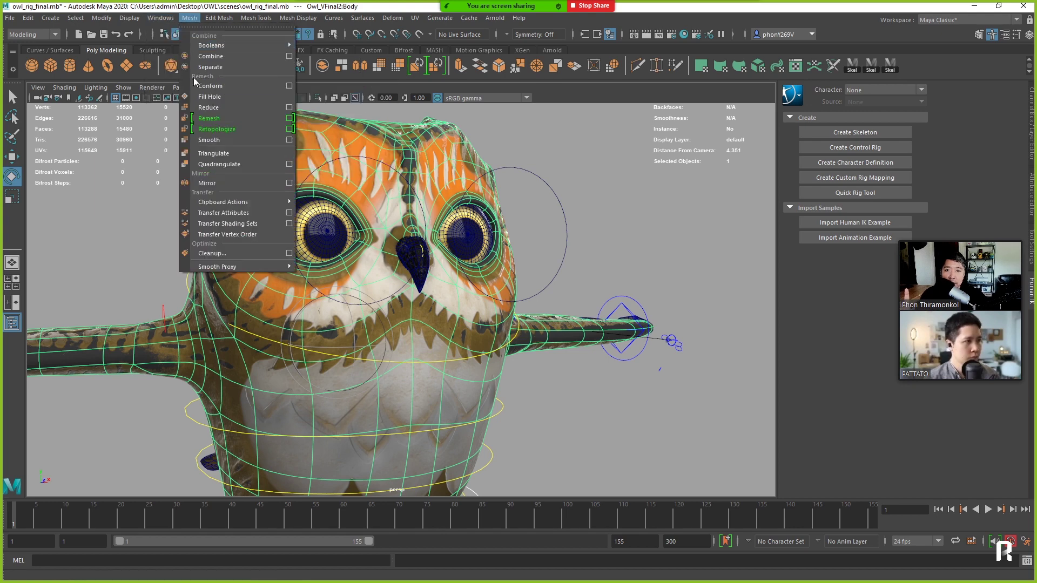
pyautogui.click(161, 18)
pyautogui.click(160, 18)
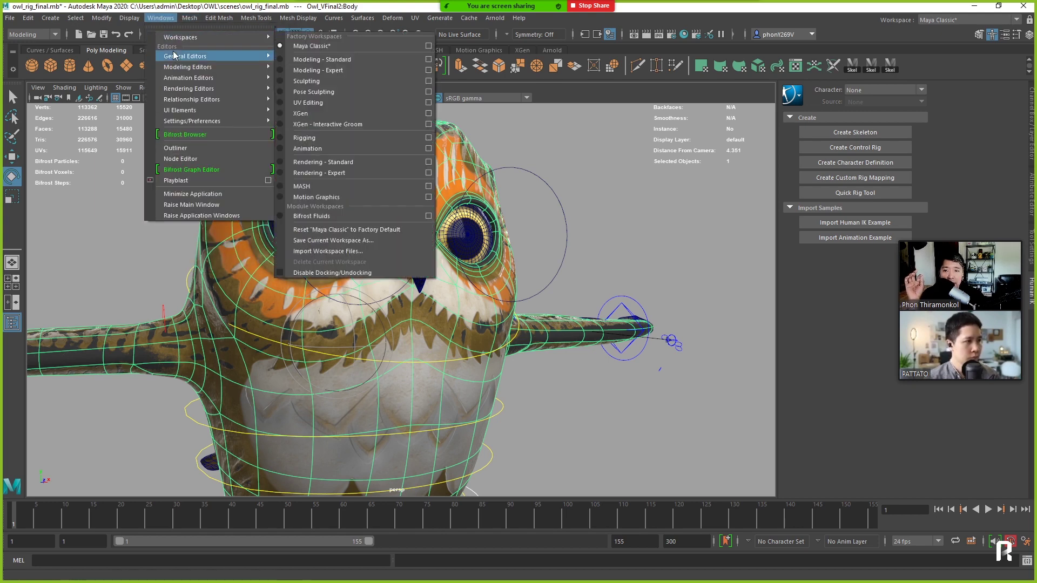
pyautogui.moveTo(188, 78)
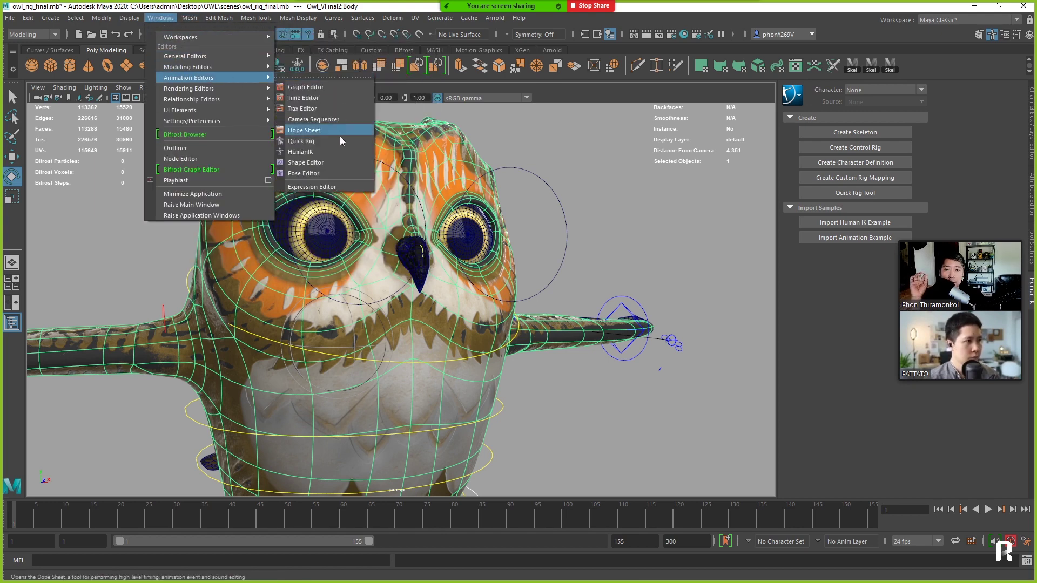
pyautogui.click(305, 163)
pyautogui.moveTo(744, 274); pyautogui.dragTo(864, 275)
pyautogui.scroll(2, 501, 254)
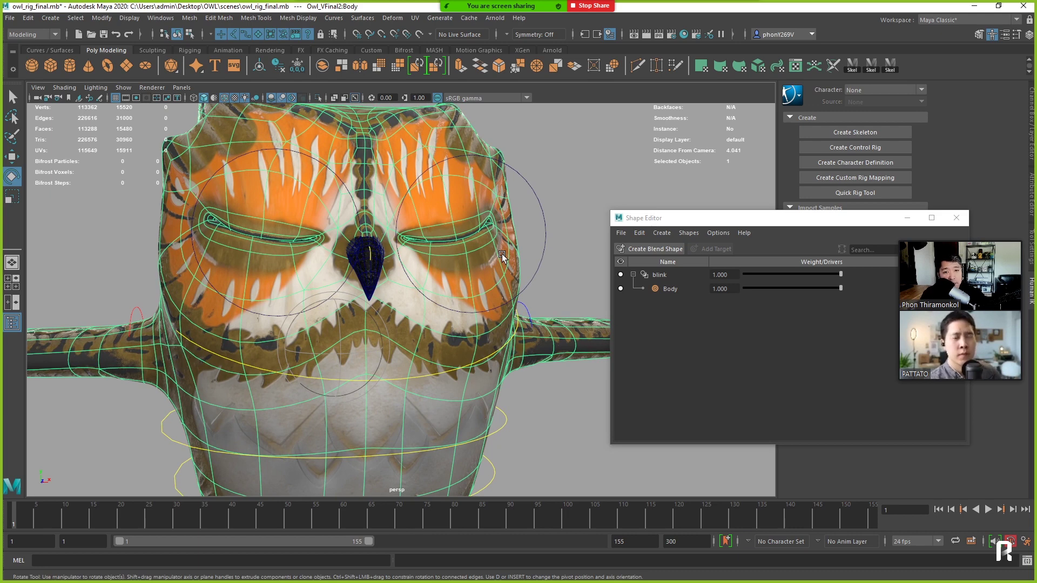
# Lower the blink weight to 0.620, half-opening the owl's eyes.
pyautogui.moveTo(780, 274)
pyautogui.mouseDown()
pyautogui.moveTo(712, 280)
pyautogui.moveTo(874, 280)
pyautogui.mouseUp()
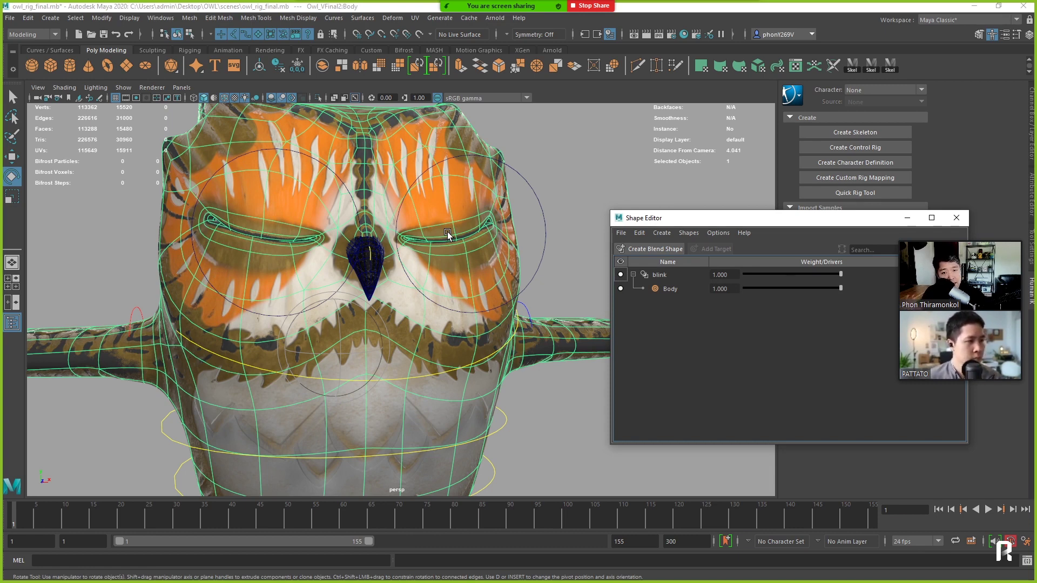
pyautogui.scroll(-5, 478, 274)
pyautogui.scroll(2, 469, 286)
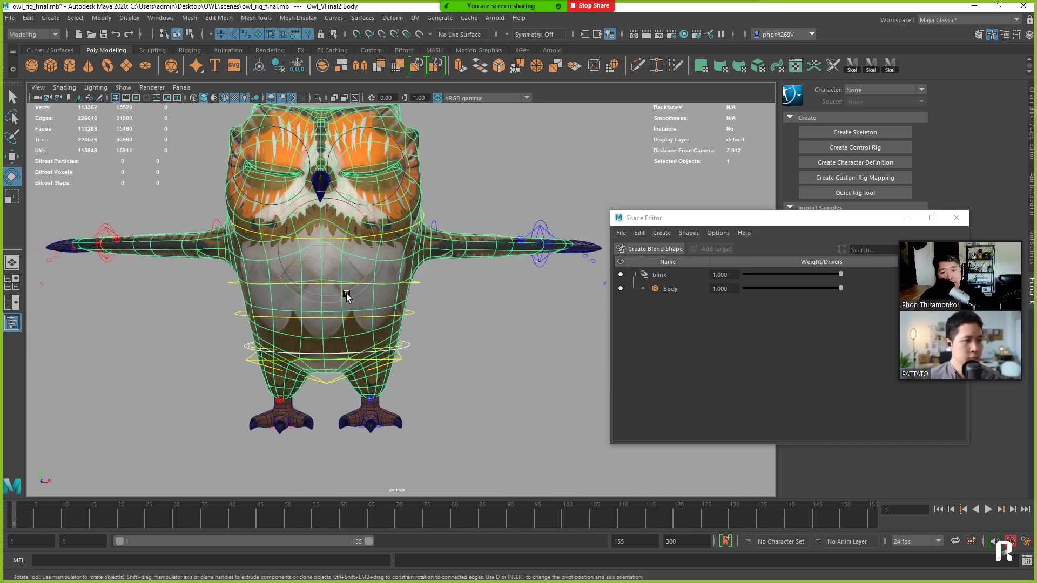
pyautogui.scroll(2, 465, 295)
pyautogui.scroll(-3, 456, 301)
pyautogui.scroll(1, 435, 307)
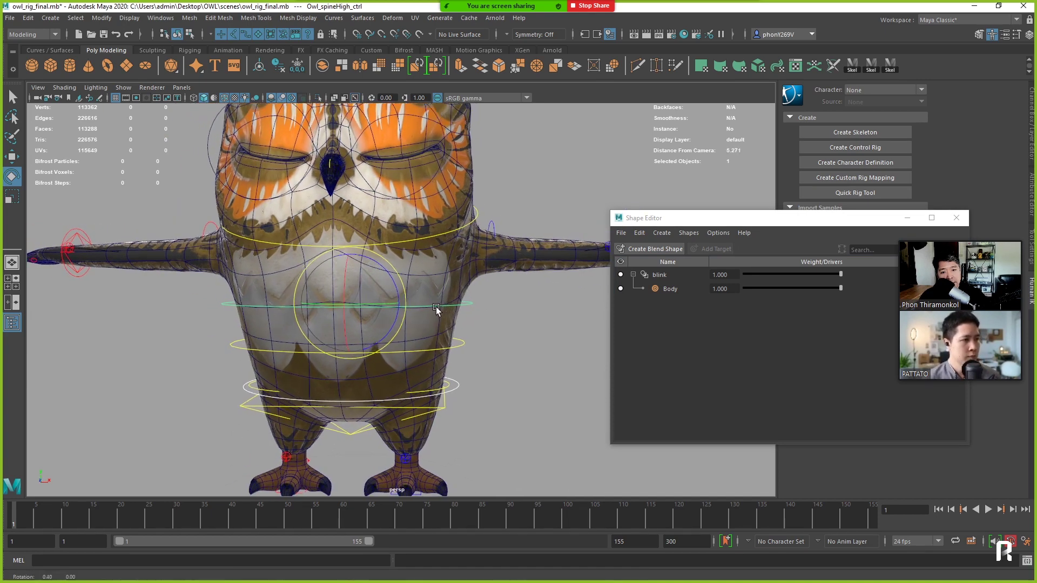
pyautogui.scroll(2, 420, 304)
# Rotate the owl's upper spine about -15°, try the spine and centre-of-gravity controls, then set blink to 0.
pyautogui.click(420, 304)
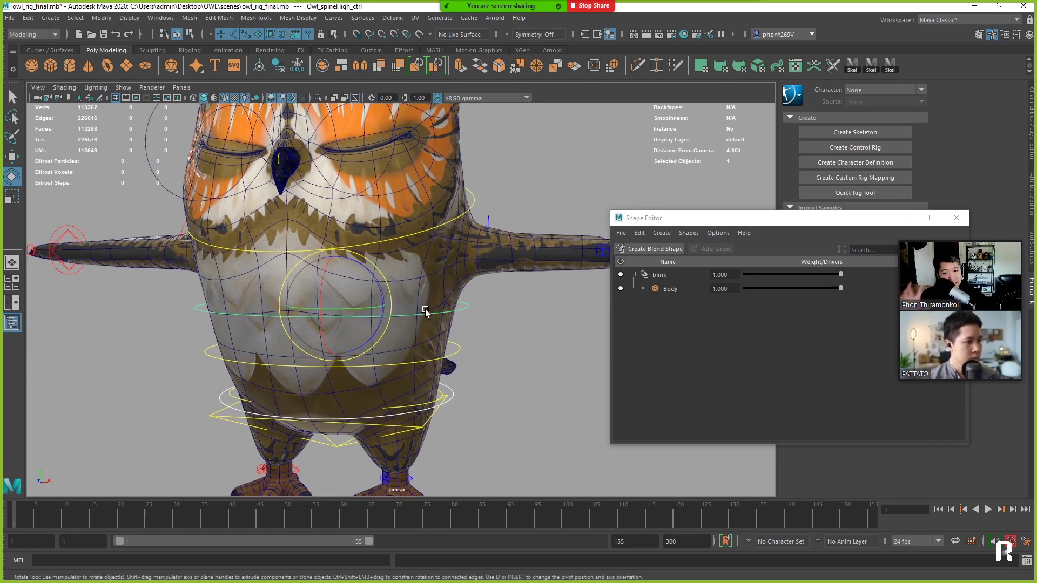
pyautogui.moveTo(382, 290)
pyautogui.mouseDown()
pyautogui.moveTo(435, 339)
pyautogui.moveTo(388, 339)
pyautogui.moveTo(295, 303)
pyautogui.moveTo(402, 331)
pyautogui.mouseUp()
pyautogui.click(456, 348)
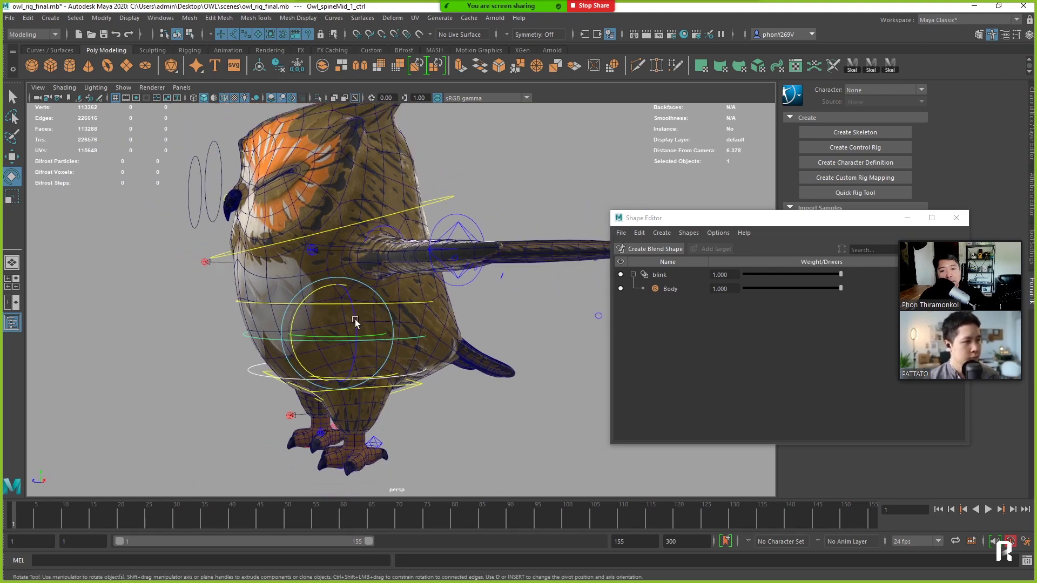
pyautogui.scroll(3, 358, 324)
pyautogui.click(363, 331)
pyautogui.press('w')
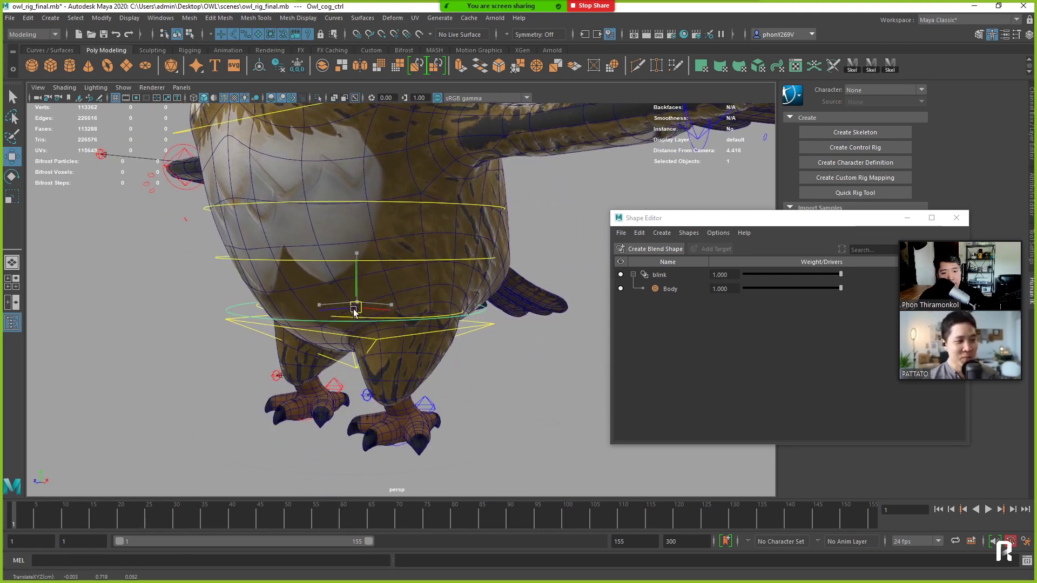
pyautogui.moveTo(344, 312)
pyautogui.mouseDown()
pyautogui.moveTo(371, 304)
pyautogui.moveTo(417, 333)
pyautogui.mouseUp()
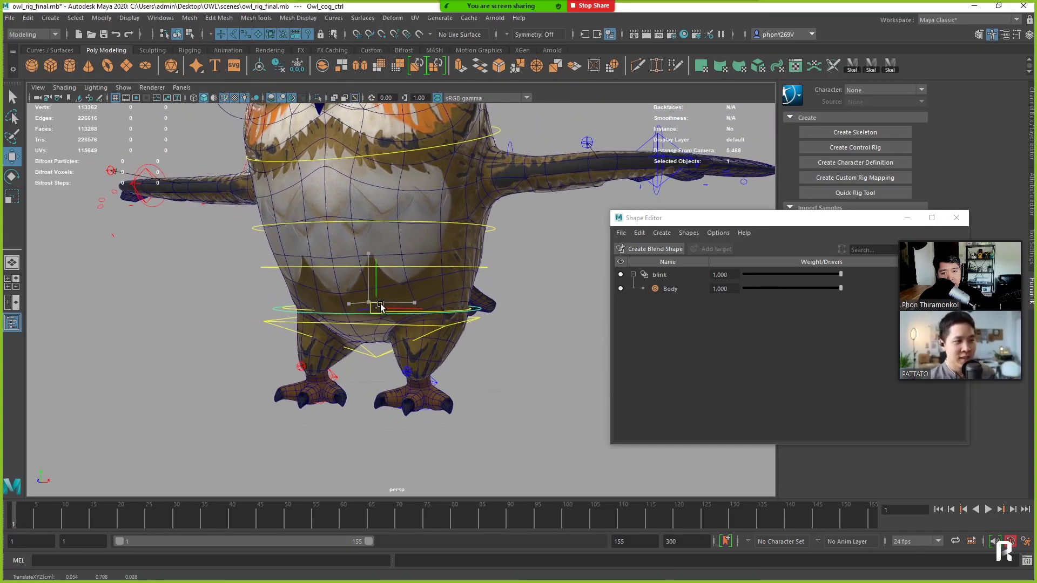
pyautogui.press('e')
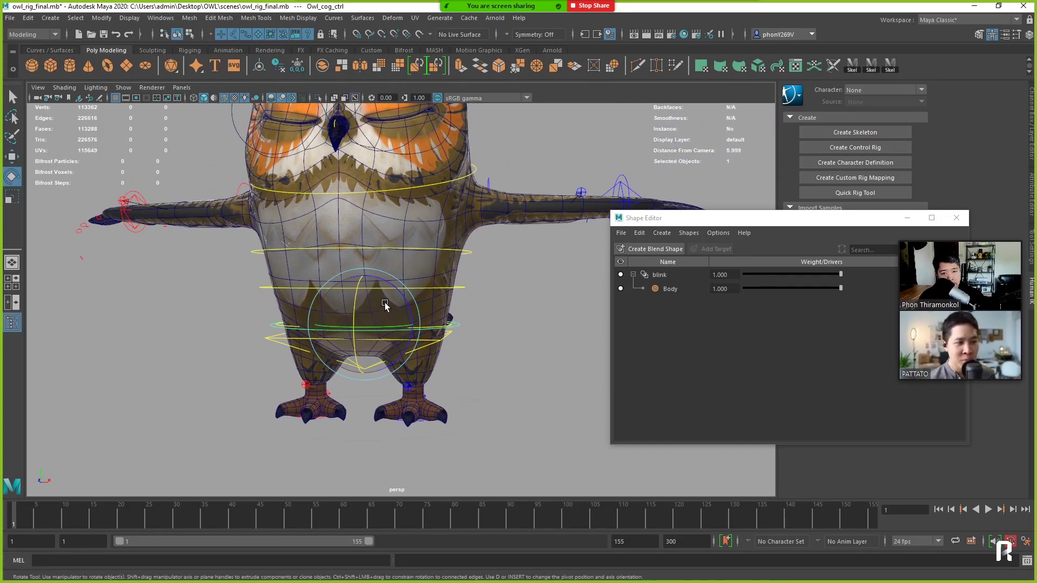
pyautogui.moveTo(467, 195); pyautogui.dragTo(468, 268)
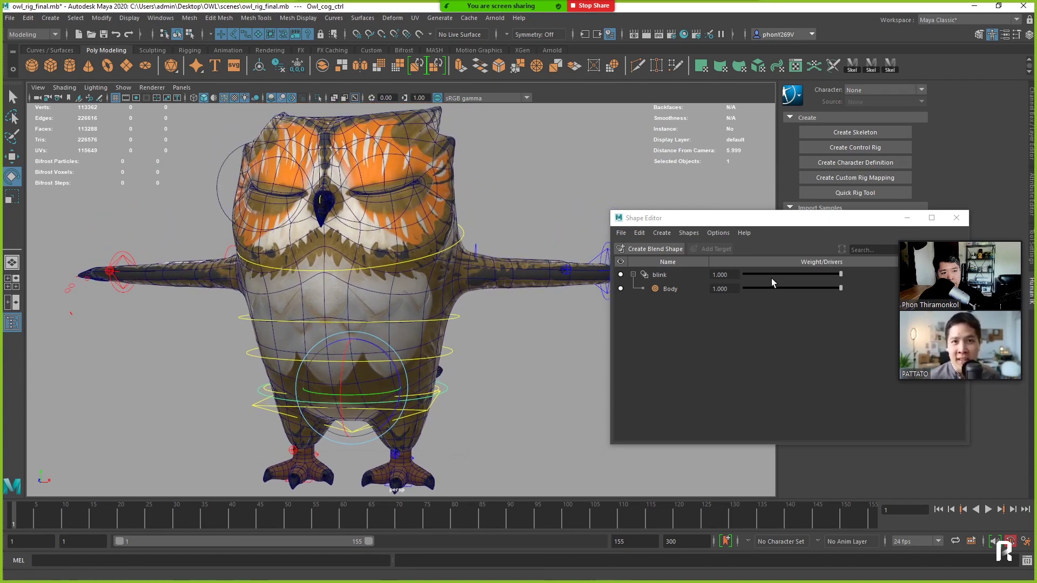
pyautogui.moveTo(840, 275); pyautogui.dragTo(698, 278)
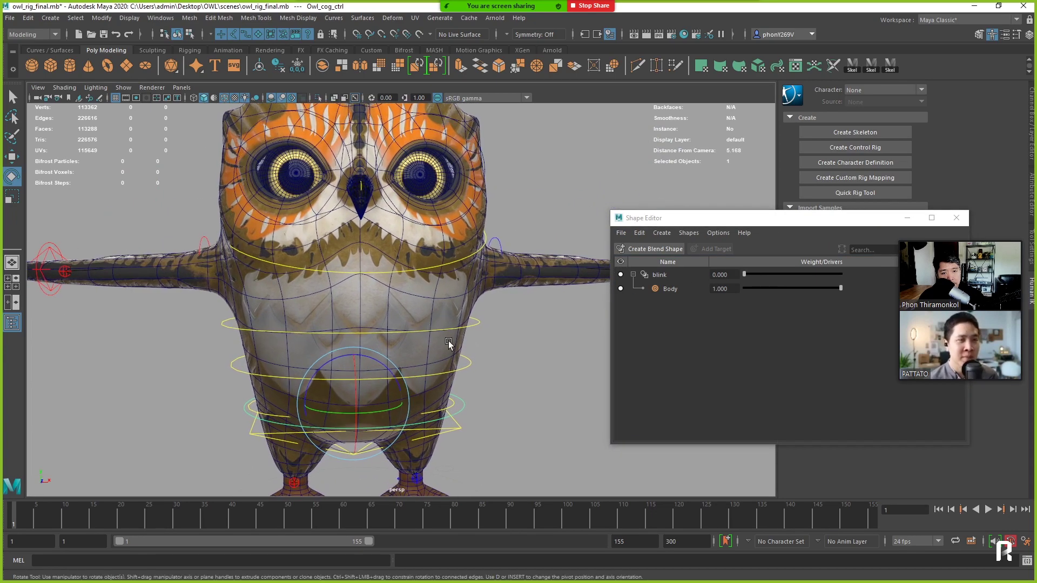
# Orbit and zoom around the owl rig to view it from three-quarter and front angles.
pyautogui.moveTo(423, 334); pyautogui.dragTo(493, 305)
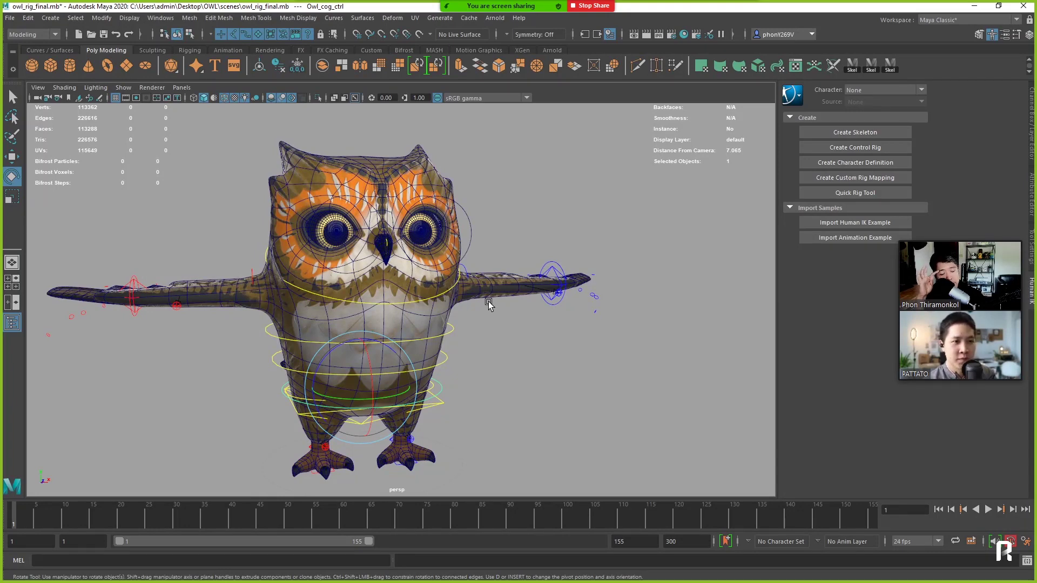
pyautogui.scroll(1, 443, 270)
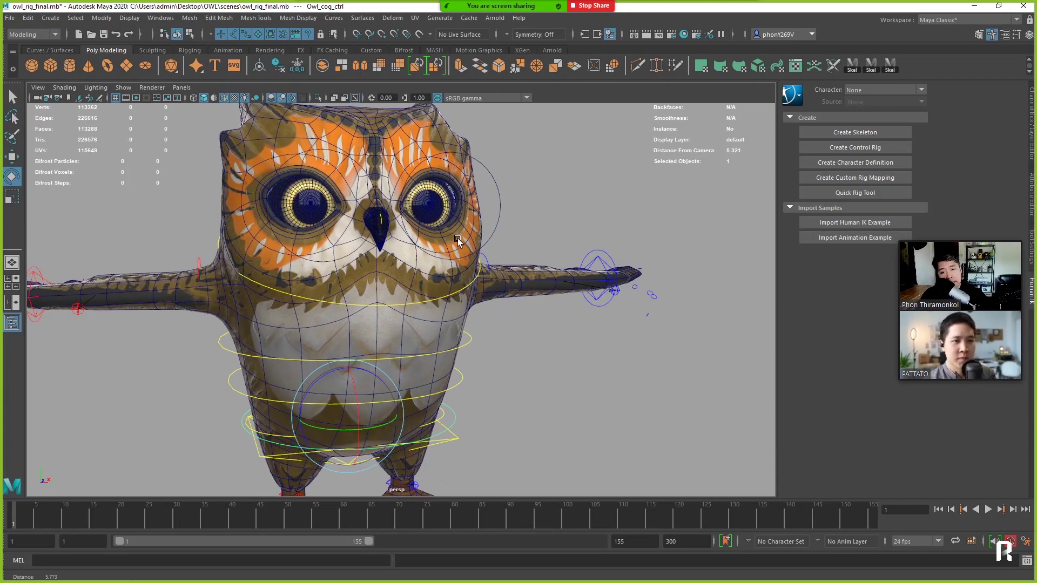
pyautogui.scroll(2, 454, 267)
pyautogui.scroll(2, 466, 264)
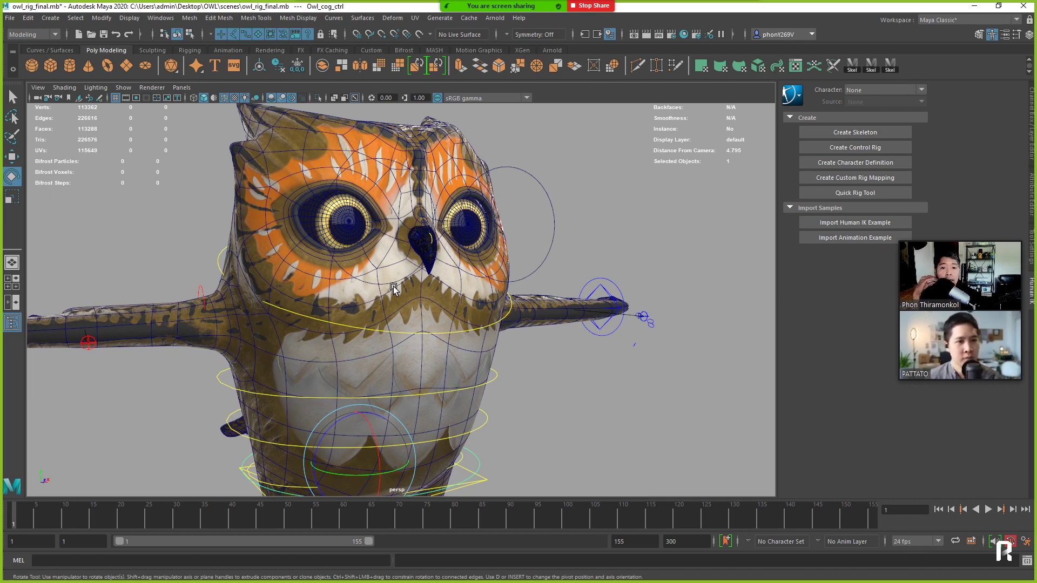
pyautogui.scroll(-3, 394, 289)
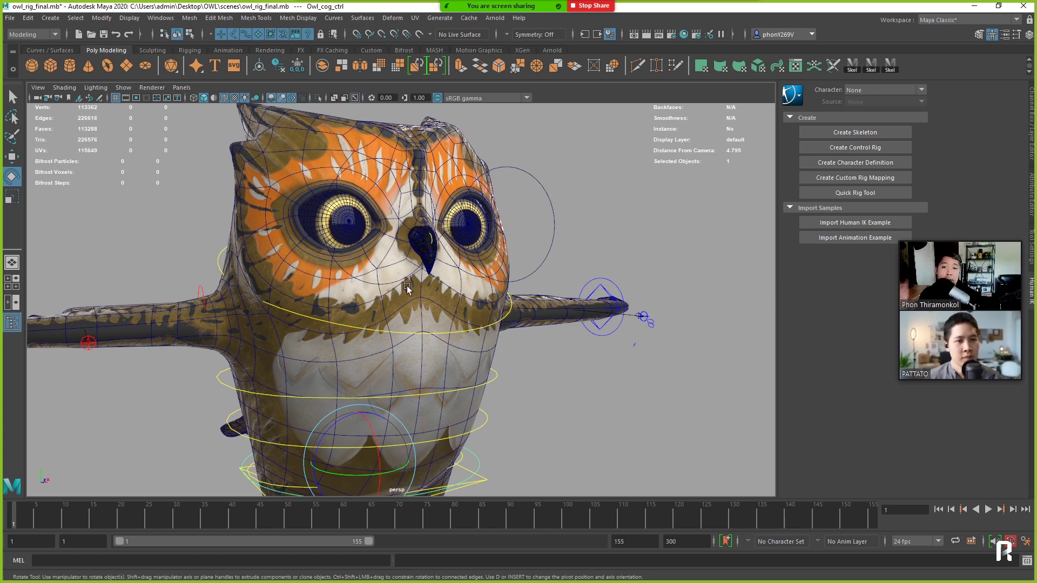
pyautogui.moveTo(394, 290)
pyautogui.mouseDown()
pyautogui.moveTo(504, 243)
pyautogui.moveTo(441, 265)
pyautogui.mouseUp()
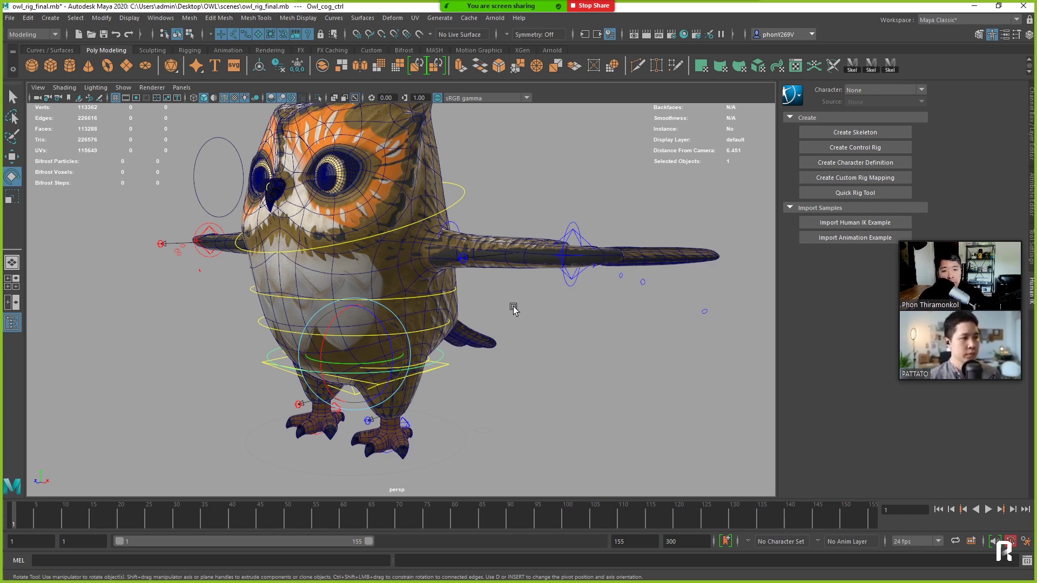
pyautogui.moveTo(512, 304)
pyautogui.mouseDown()
pyautogui.moveTo(484, 296)
pyautogui.moveTo(486, 271)
pyautogui.mouseUp()
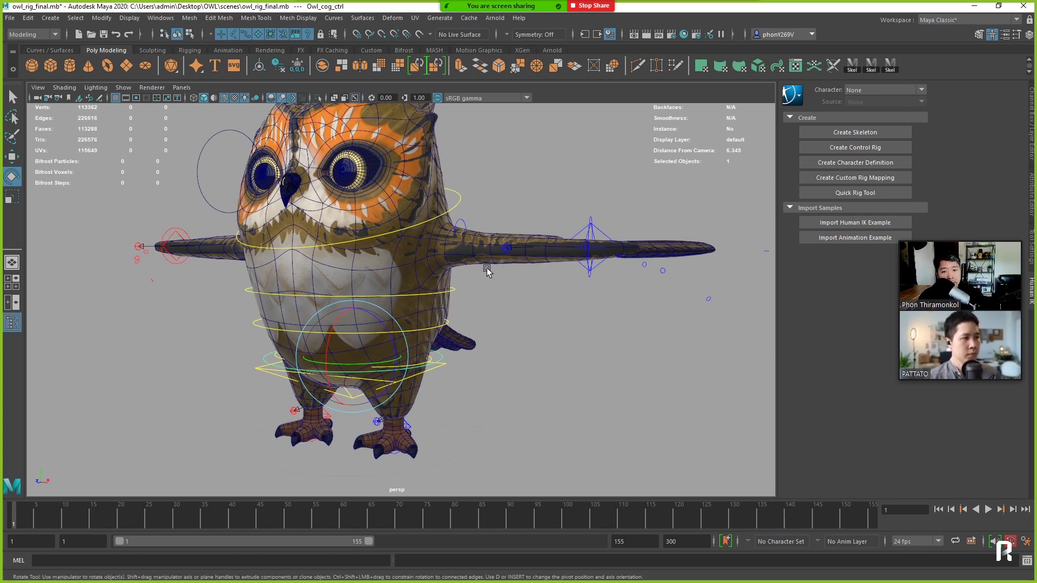
# Select the heel IK control on the owl's left foot.
pyautogui.click(412, 427)
pyautogui.scroll(3, 486, 371)
pyautogui.scroll(2, 486, 382)
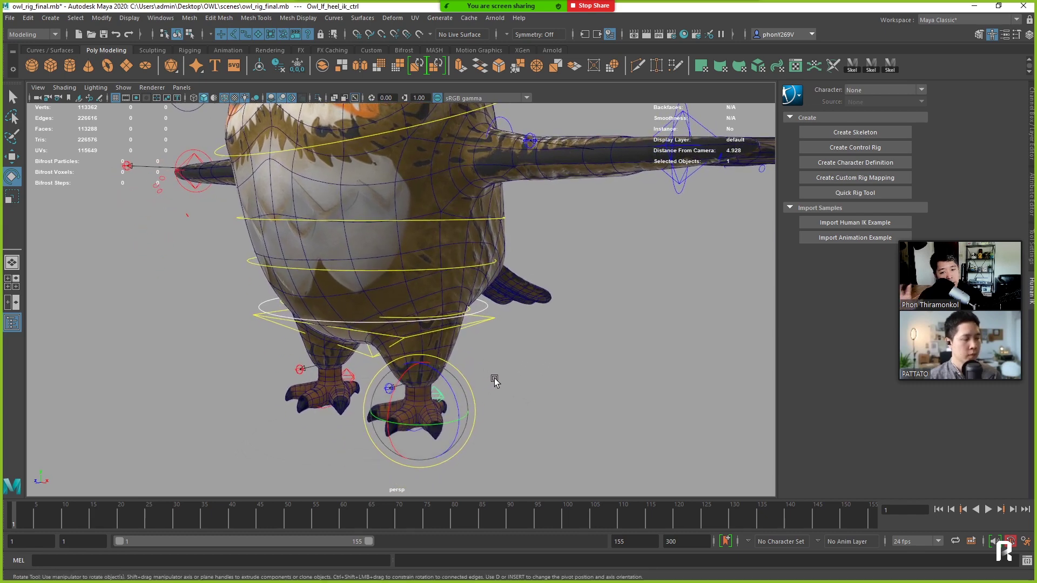
# Set the left heel control's Foot Break to 40, undoing an accidental nudge.
pyautogui.press('w')
pyautogui.moveTo(419, 416); pyautogui.dragTo(426, 397)
pyautogui.hotkey('ctrl', 'z')
pyautogui.hotkey('ctrl', 'a')
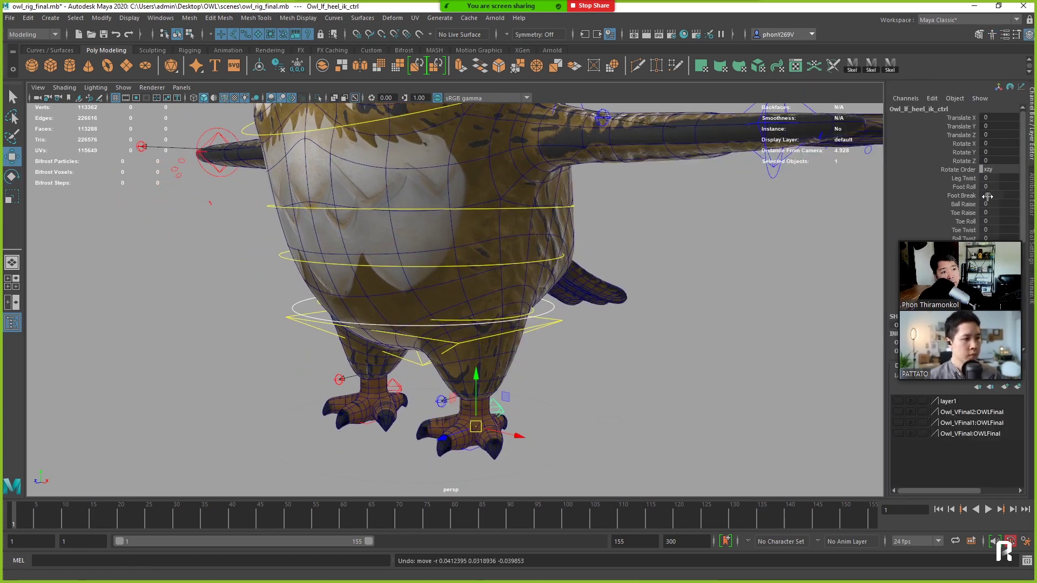
pyautogui.click(987, 196)
pyautogui.write('40')
pyautogui.press('Return')
# Test Toe Twist and Ball Raise on the foot, reset the twist, then switch to Pinterest.
pyautogui.click(962, 222)
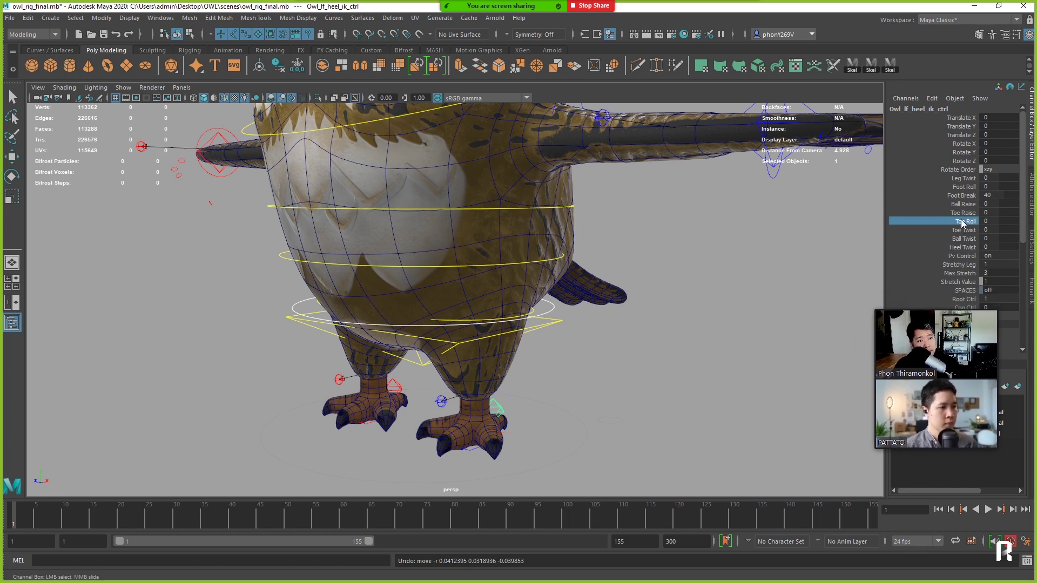
pyautogui.click(963, 230)
pyautogui.moveTo(745, 250); pyautogui.dragTo(783, 250)
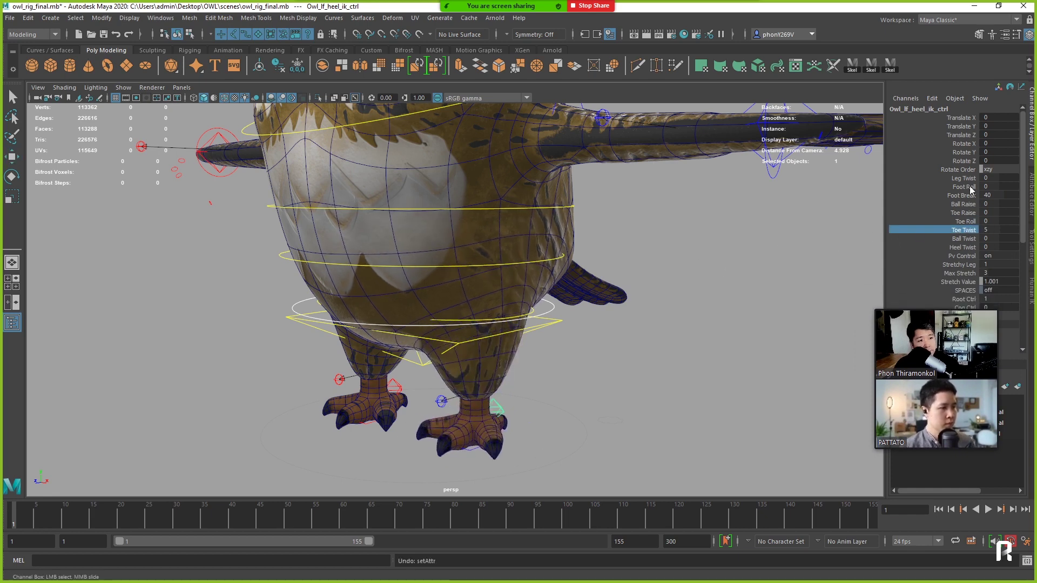
pyautogui.click(963, 203)
pyautogui.hotkey('ctrl', 'z')
pyautogui.moveTo(745, 296); pyautogui.dragTo(741, 295)
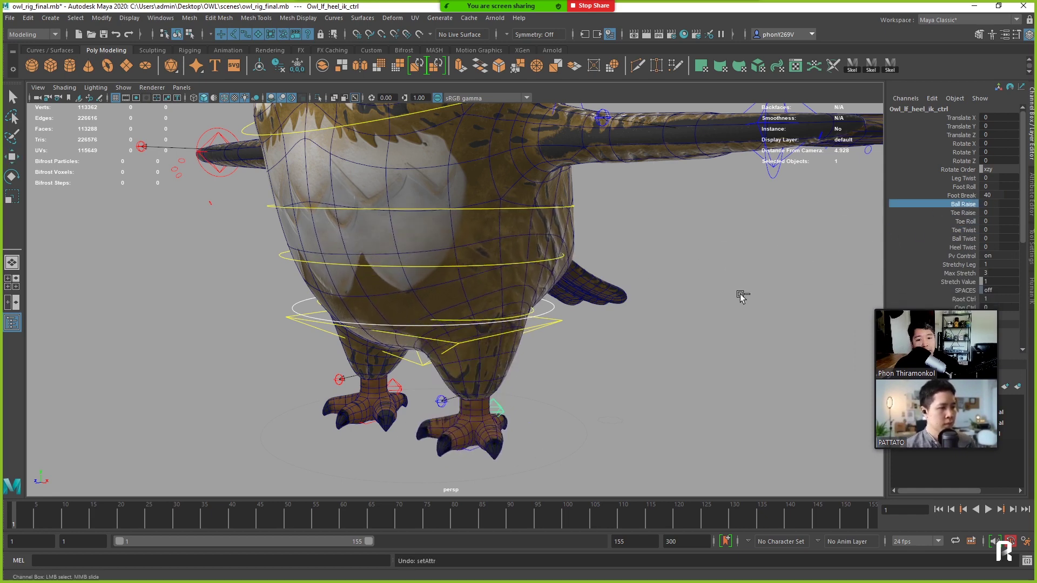
pyautogui.scroll(-5, 701, 295)
pyautogui.moveTo(652, 294); pyautogui.dragTo(594, 340)
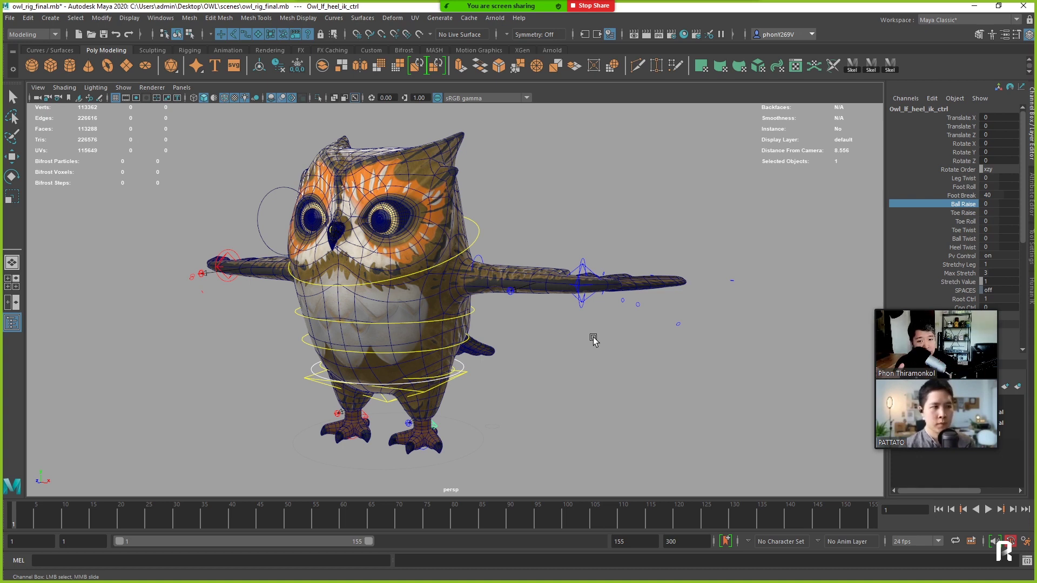
pyautogui.hotkey('alt', 'Tab')
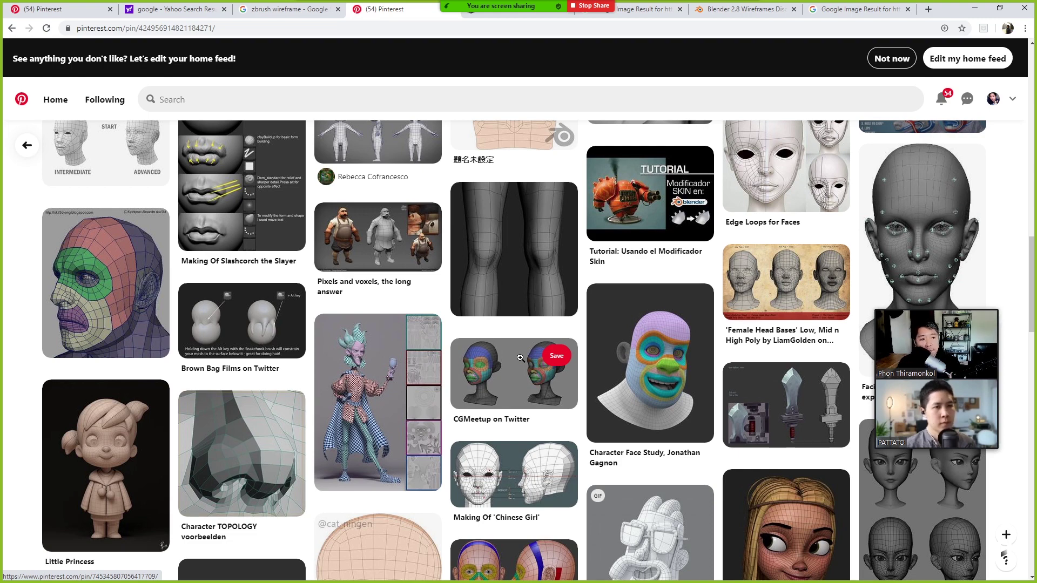
# Open the Octavia 3D character pin and browse its related pins.
pyautogui.scroll(-2, 842, 274)
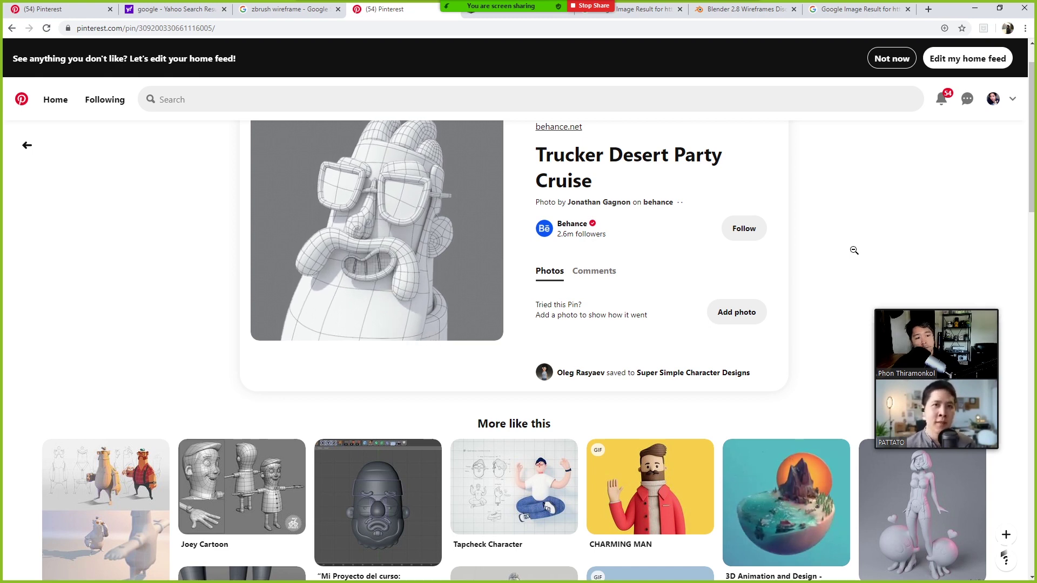
pyautogui.click(885, 490)
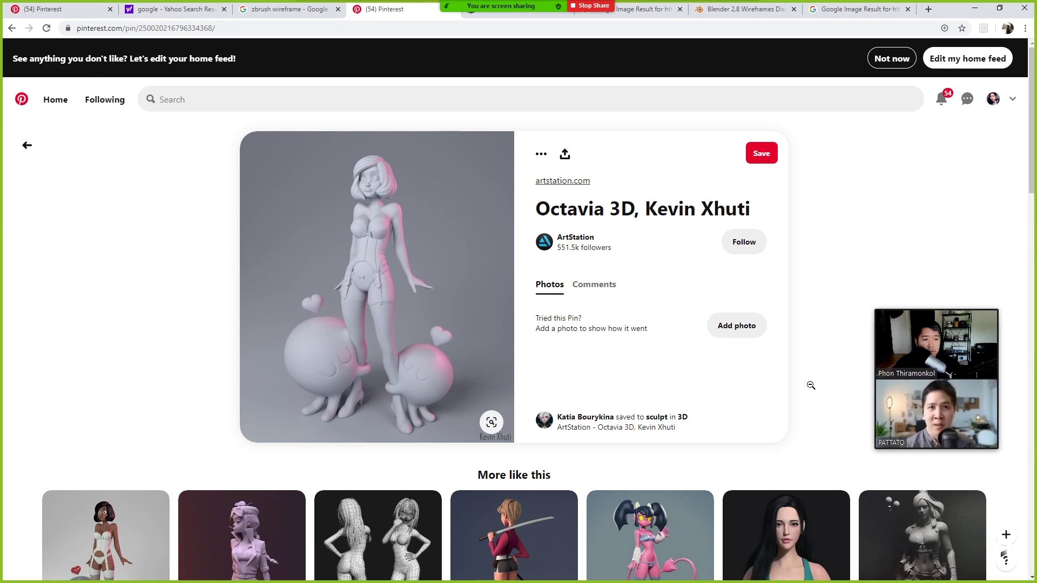
pyautogui.scroll(-1, 810, 385)
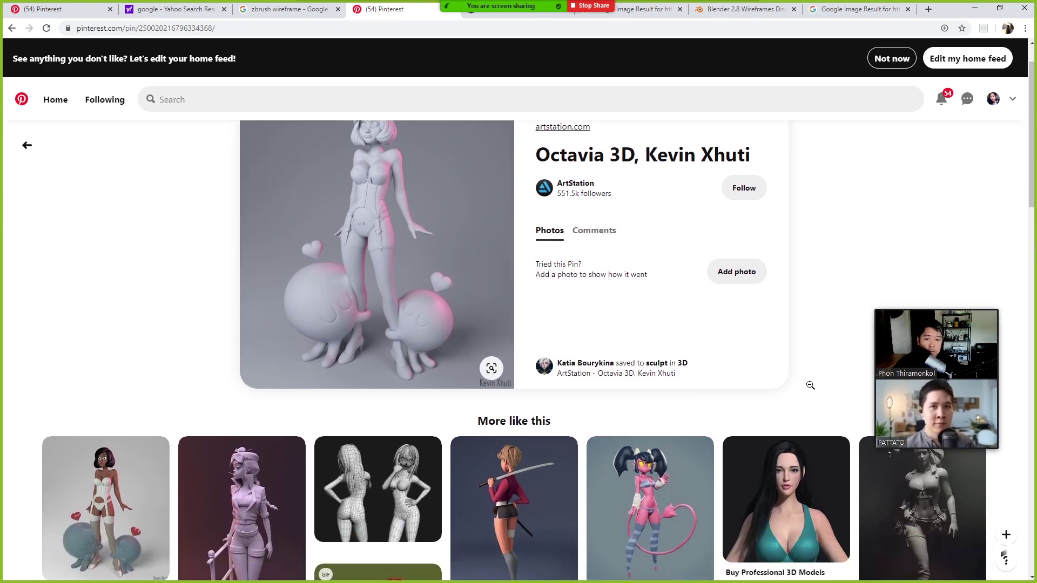
pyautogui.scroll(-1, 806, 383)
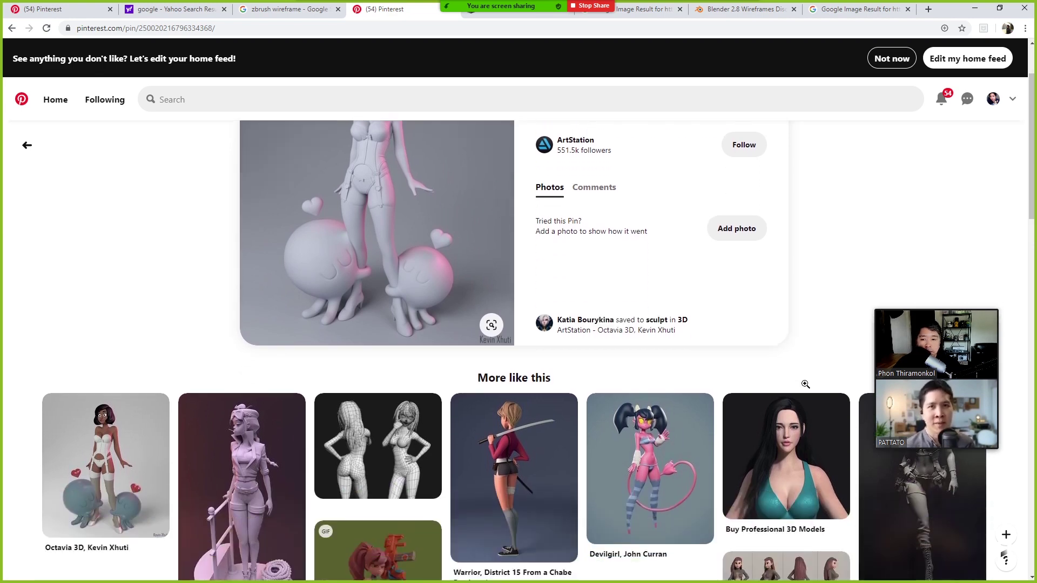
pyautogui.scroll(-3, 805, 384)
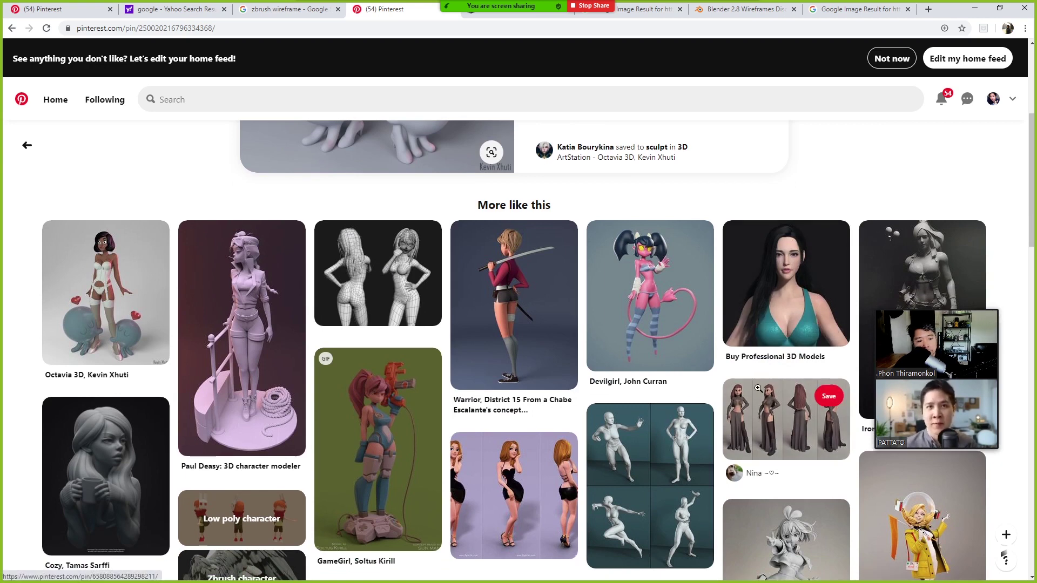
# Scroll further through More like this and open the Base Mesh Cartoon Girl pin.
pyautogui.scroll(-1, 757, 388)
pyautogui.scroll(-1, 756, 388)
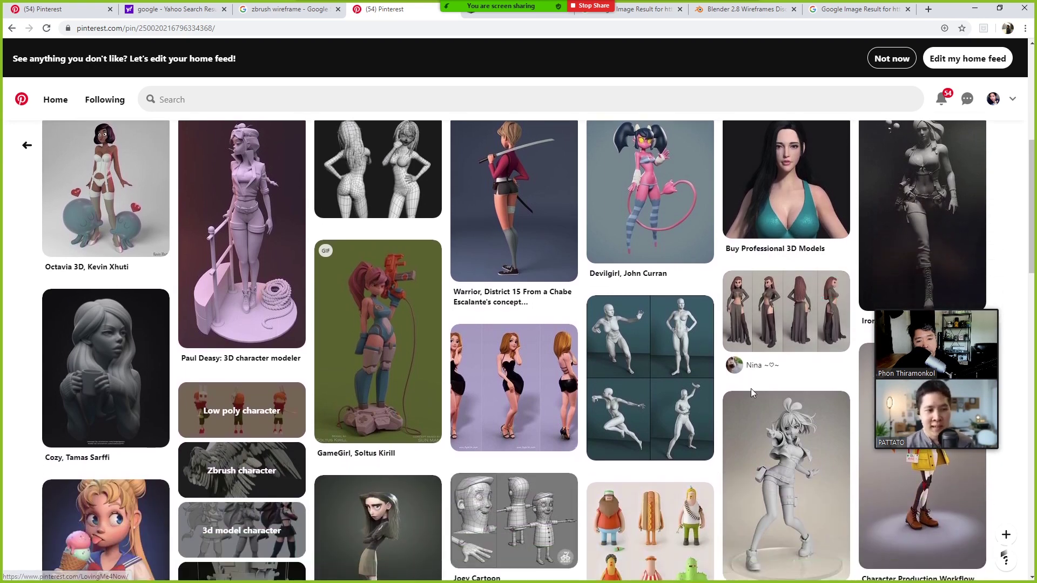
pyautogui.scroll(-1, 727, 389)
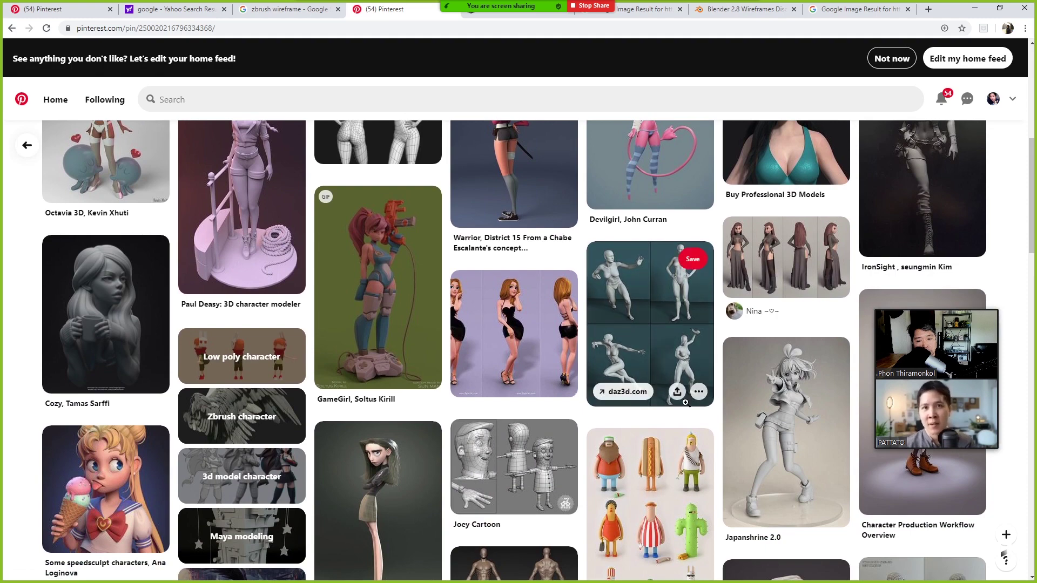
pyautogui.scroll(-1, 647, 426)
pyautogui.scroll(-1, 641, 426)
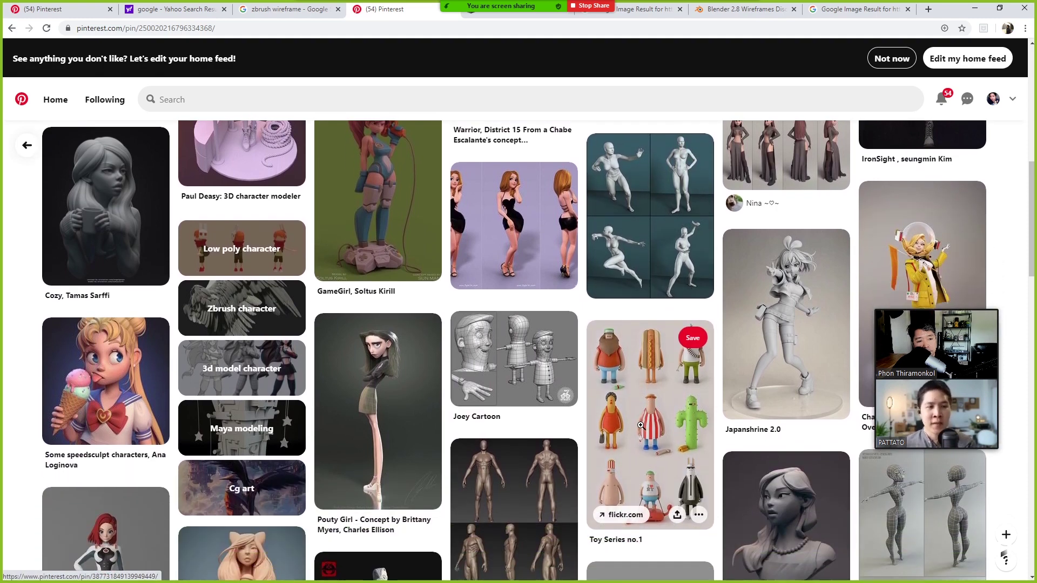
pyautogui.click(918, 497)
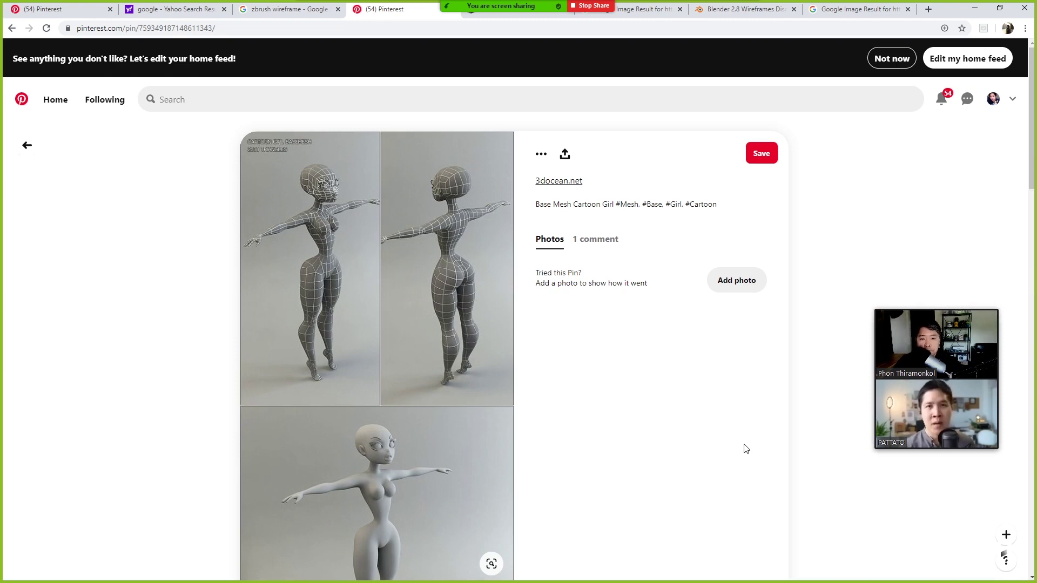
# Return to the earlier female wireframe pin and scroll through its related pins.
pyautogui.hotkey('alt', 'Left')
pyautogui.scroll(-2, 859, 238)
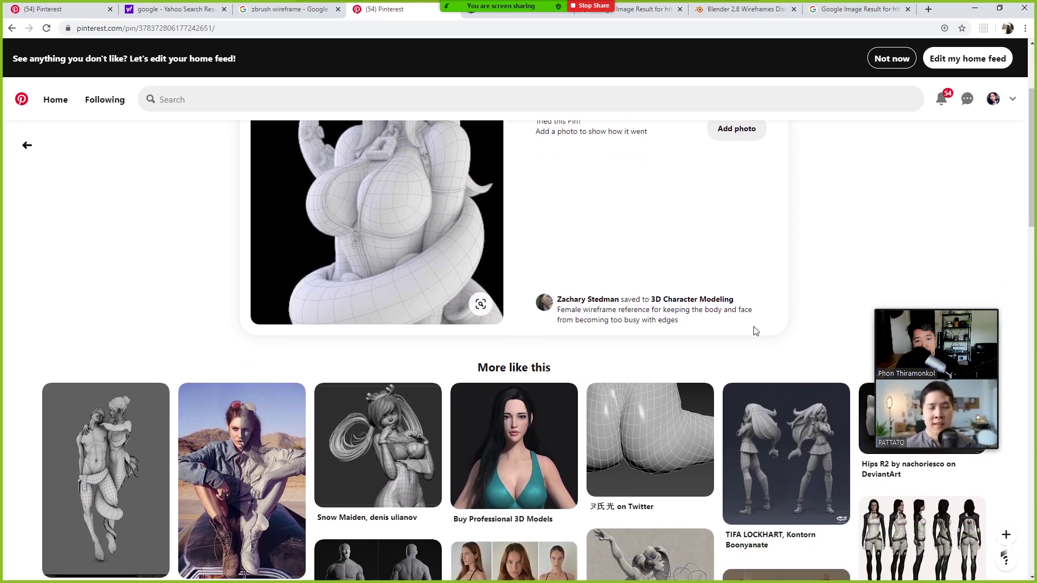
pyautogui.scroll(-2, 790, 297)
pyautogui.scroll(-2, 780, 287)
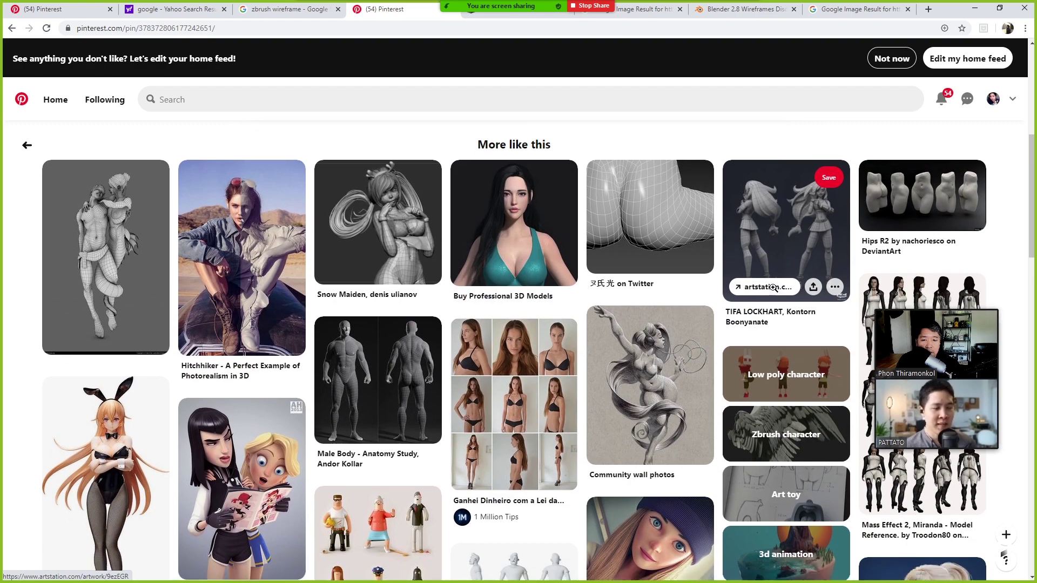
pyautogui.scroll(-3, 774, 292)
pyautogui.scroll(-5, 771, 293)
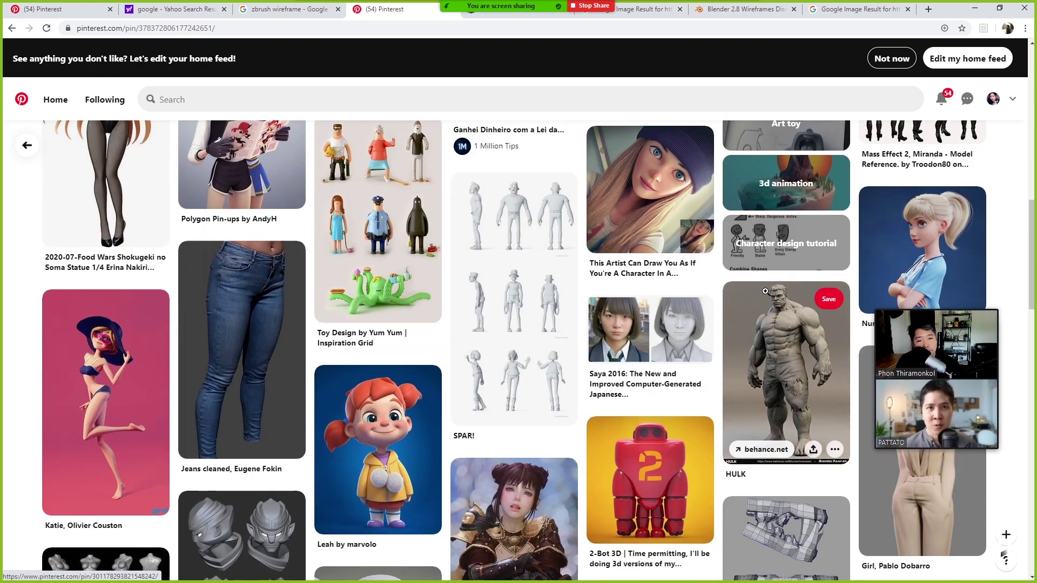